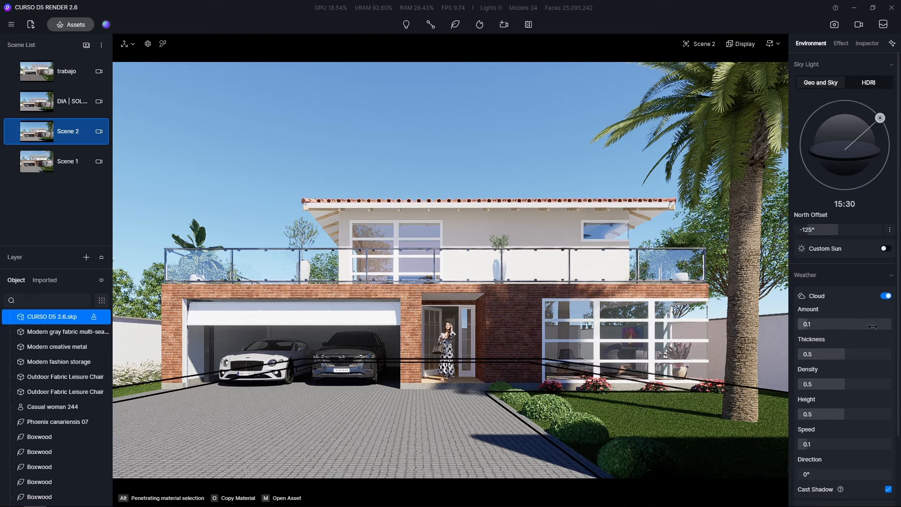
- Raise the cloud amount to 0.86
{"action": "left_click_drag", "start_coordinate": [841, 326], "coordinate": [880, 329]}
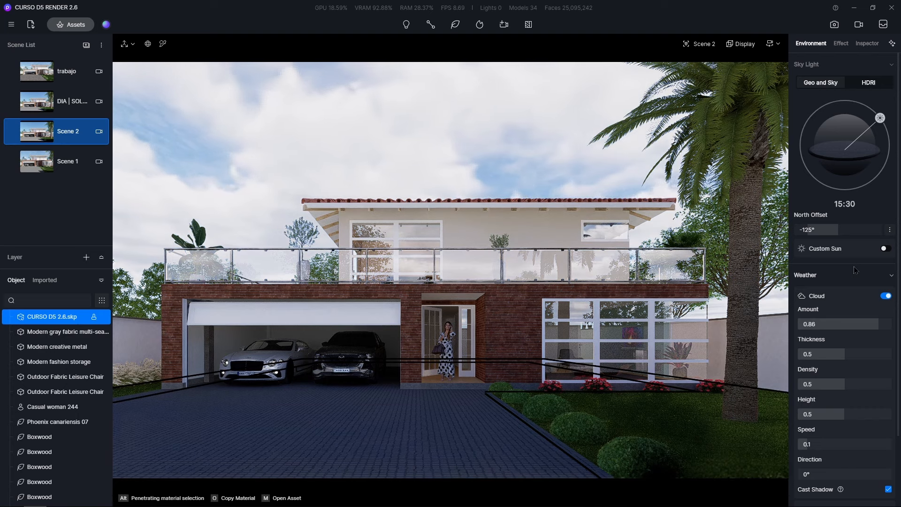
- Expand the advanced sun settings, set the sunlight intensity to 0.51 and the sun disk radius to 6
{"action": "left_click", "coordinate": [889, 230]}
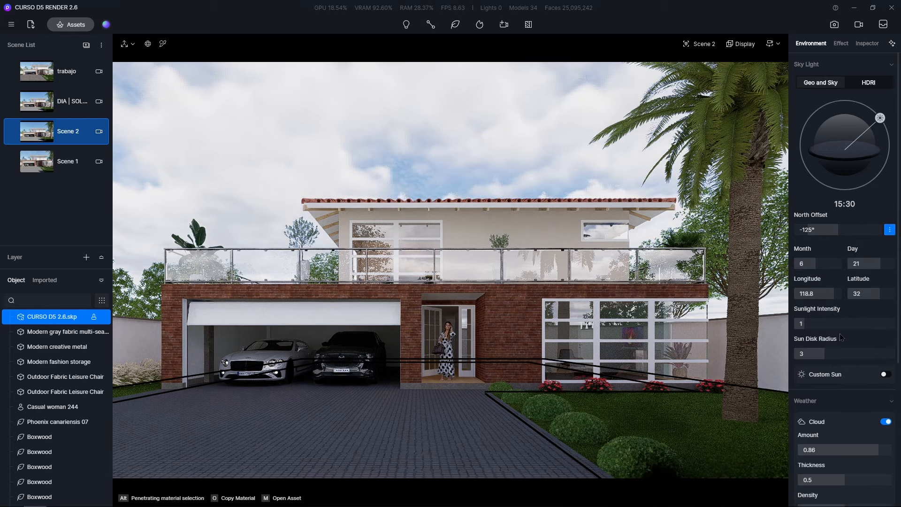
{"action": "left_click", "coordinate": [804, 323]}
{"action": "type", "text": "0.6"}
{"action": "key", "text": "Return"}
{"action": "left_click", "coordinate": [803, 324]}
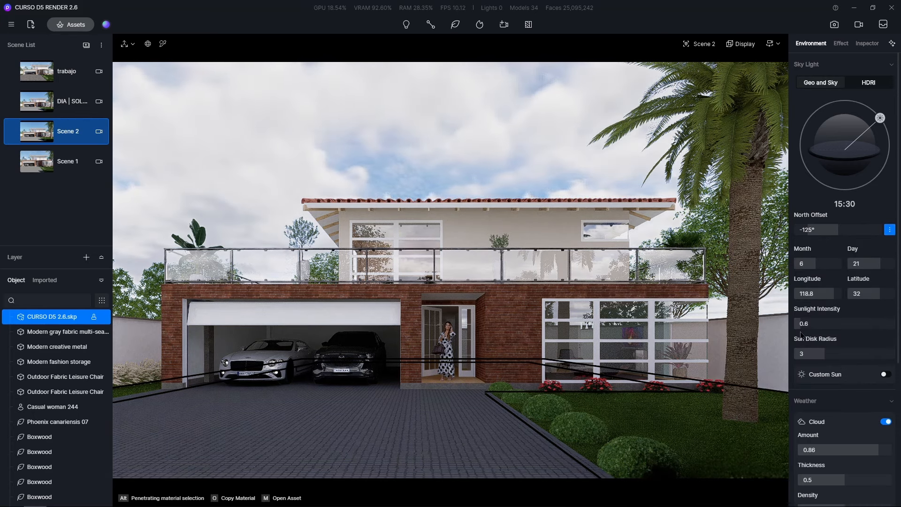
{"action": "type", "text": "0.46"}
{"action": "key", "text": "Return"}
{"action": "left_click_drag", "start_coordinate": [799, 332], "coordinate": [800, 333]}
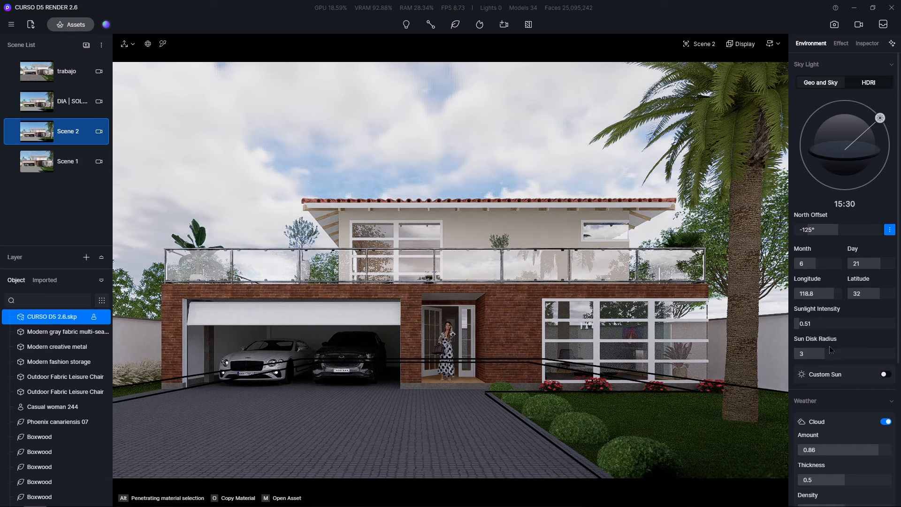
{"action": "left_click_drag", "start_coordinate": [830, 355], "coordinate": [856, 355]}
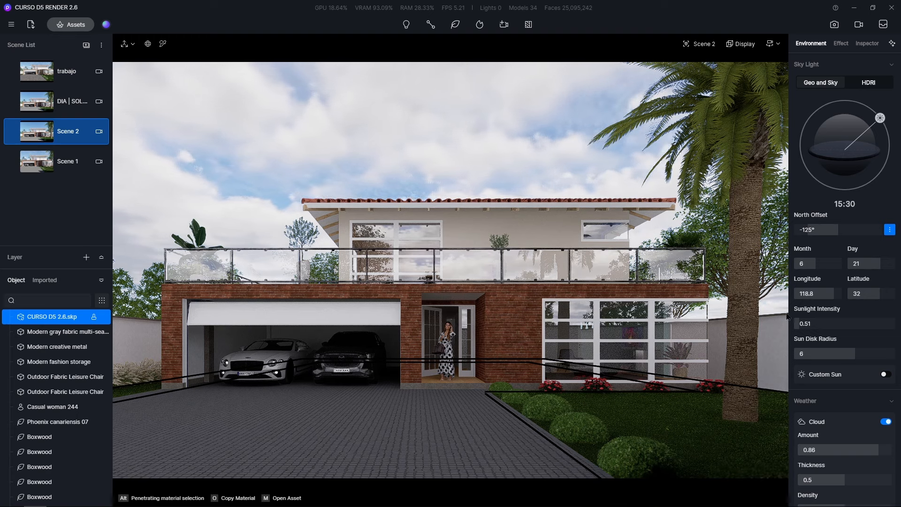
- Make the clouds heavier with thickness 0.7, density 0.9 and amount 0.95
{"action": "scroll", "coordinate": [840, 389], "scroll_direction": "down", "scroll_amount": 1}
{"action": "scroll", "coordinate": [840, 389], "scroll_direction": "down", "scroll_amount": 1}
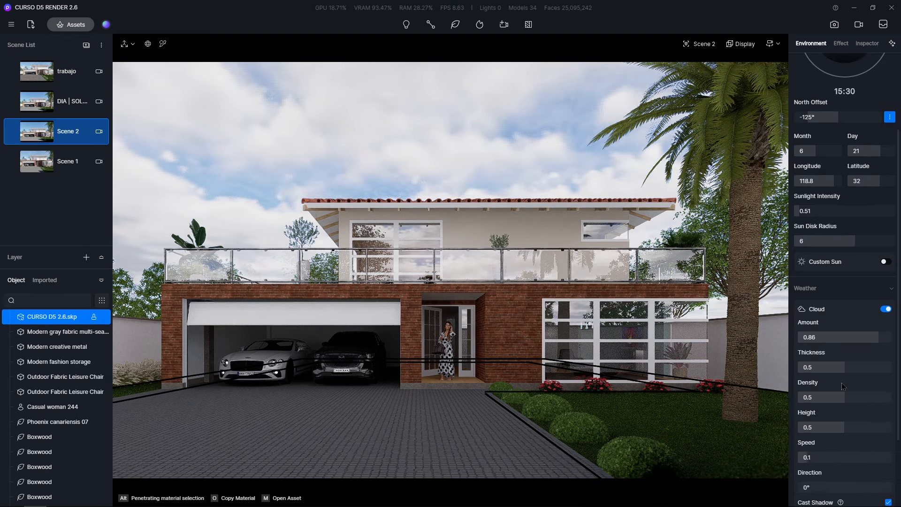
{"action": "left_click_drag", "start_coordinate": [847, 370], "coordinate": [864, 368]}
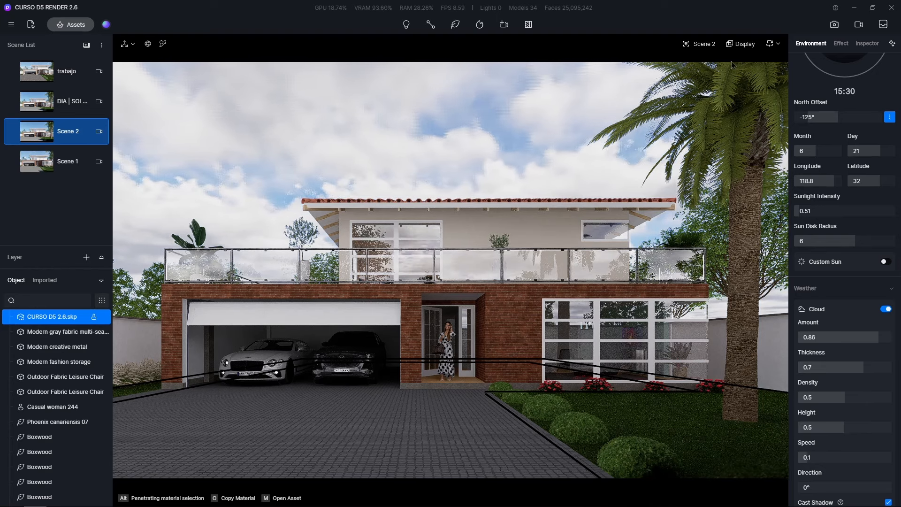
{"action": "left_click", "coordinate": [778, 44]}
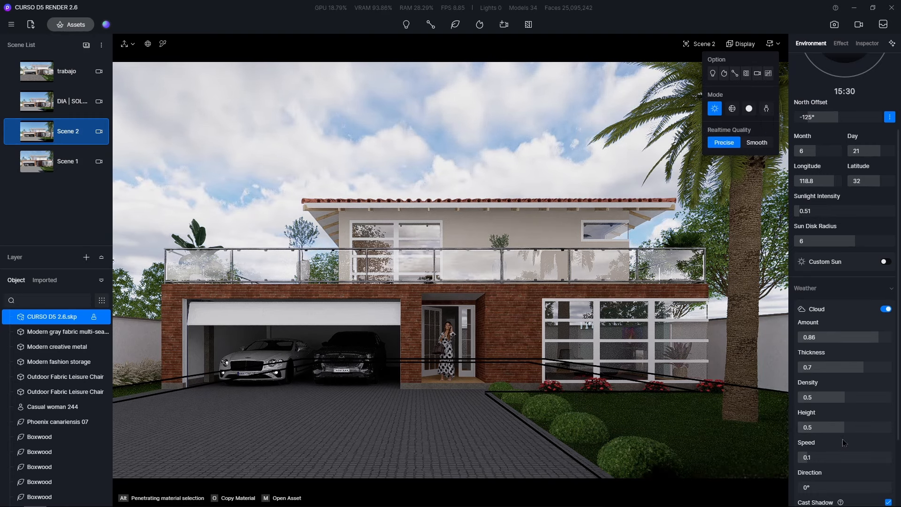
{"action": "left_click_drag", "start_coordinate": [843, 429], "coordinate": [883, 399]}
{"action": "left_click_drag", "start_coordinate": [879, 338], "coordinate": [887, 348]}
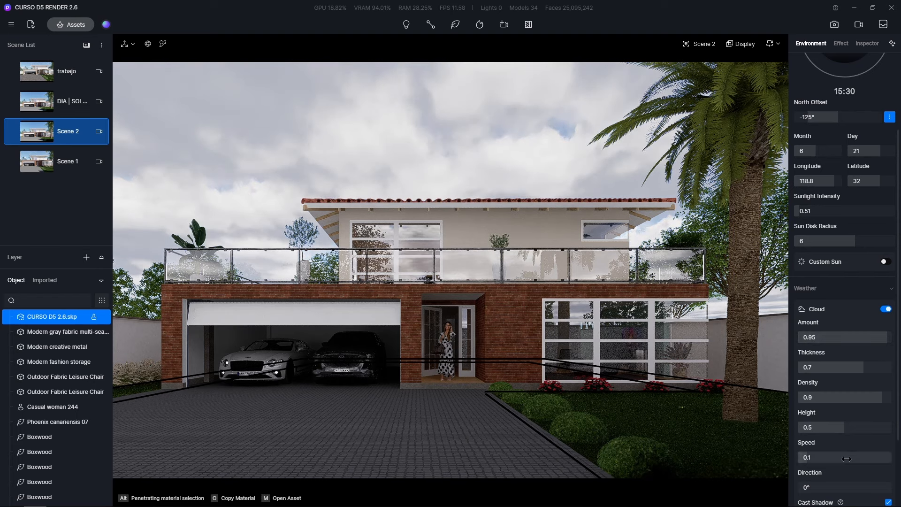
- Enable fog and set the cloud height to 0.75, keeping the cloud thickness at 0.7
{"action": "scroll", "coordinate": [846, 443], "scroll_direction": "down", "scroll_amount": 1}
{"action": "scroll", "coordinate": [845, 444], "scroll_direction": "down", "scroll_amount": 2}
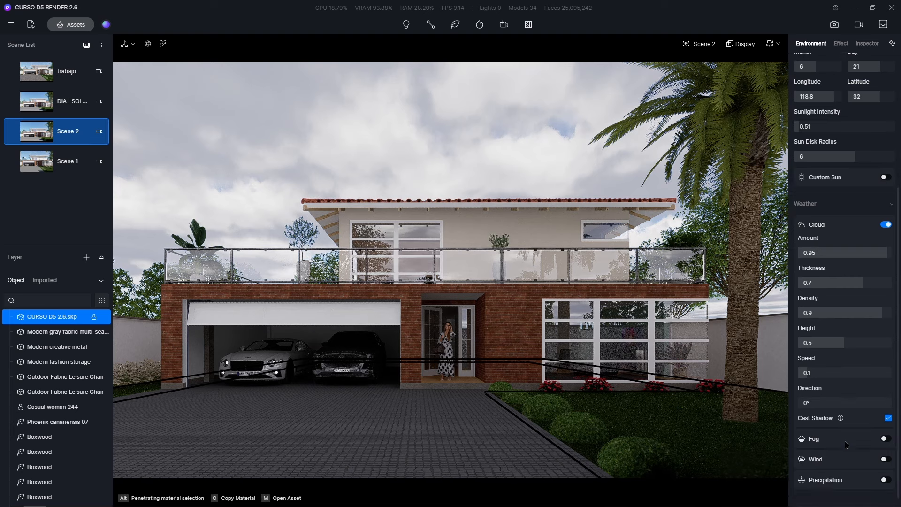
{"action": "left_click", "coordinate": [885, 440]}
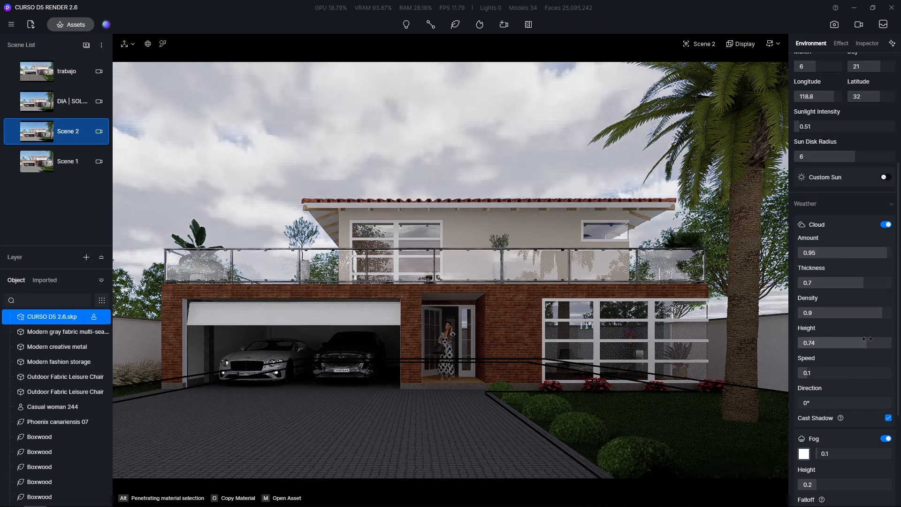
{"action": "mouse_move", "coordinate": [862, 341]}
{"action": "left_mouse_down"}
{"action": "mouse_move", "coordinate": [849, 337]}
{"action": "mouse_move", "coordinate": [896, 334]}
{"action": "mouse_move", "coordinate": [867, 323]}
{"action": "left_mouse_up"}
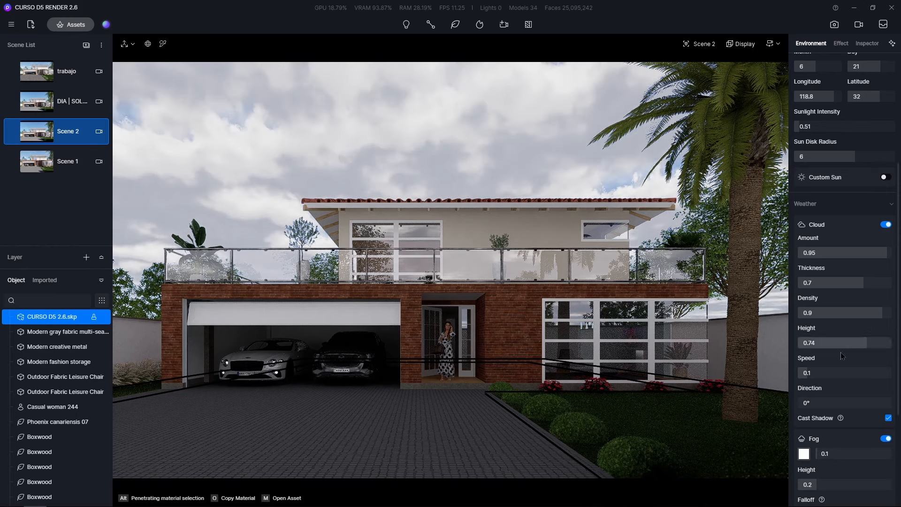
{"action": "double_click", "coordinate": [824, 344]}
{"action": "type", "text": "0."}
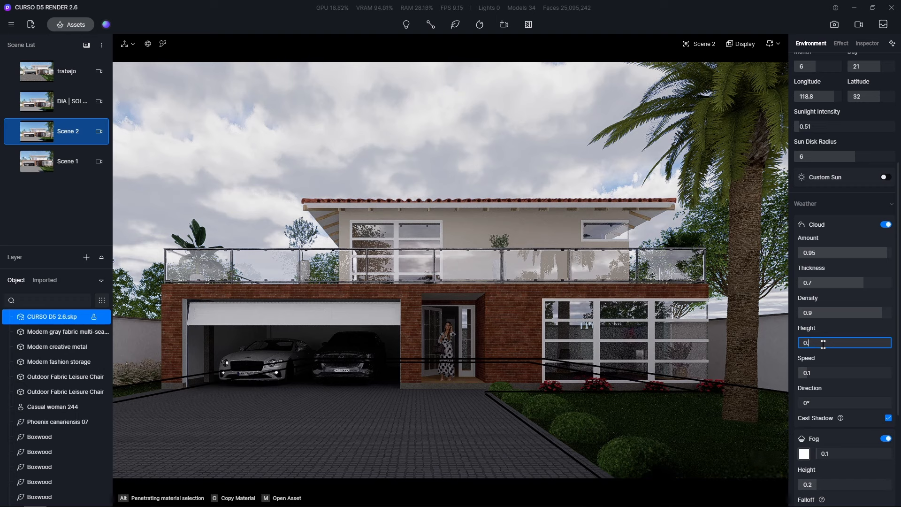
{"action": "type", "text": "75"}
{"action": "key", "text": "Return"}
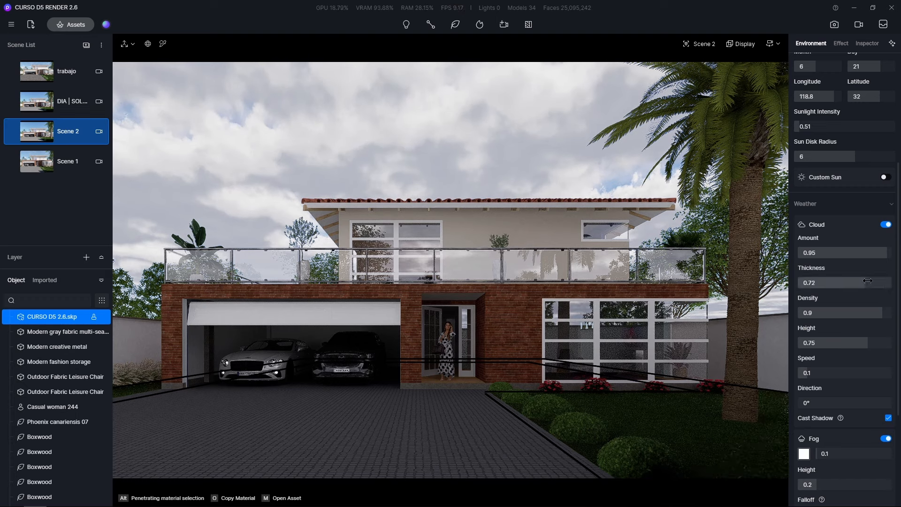
{"action": "mouse_move", "coordinate": [868, 281]}
{"action": "left_mouse_down"}
{"action": "mouse_move", "coordinate": [898, 281]}
{"action": "mouse_move", "coordinate": [866, 279]}
{"action": "left_mouse_up"}
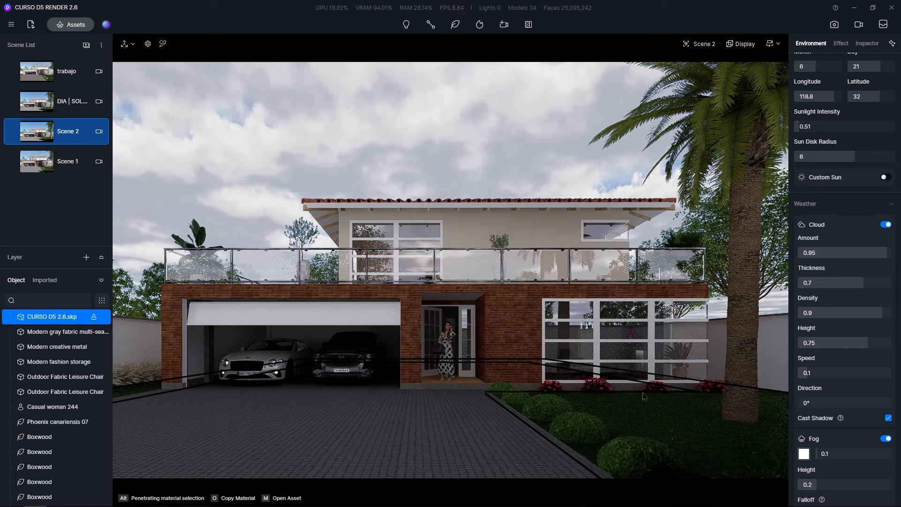
- Try the fog's volume light option on the scene and turn it back off
{"action": "scroll", "coordinate": [824, 424], "scroll_direction": "down", "scroll_amount": 2}
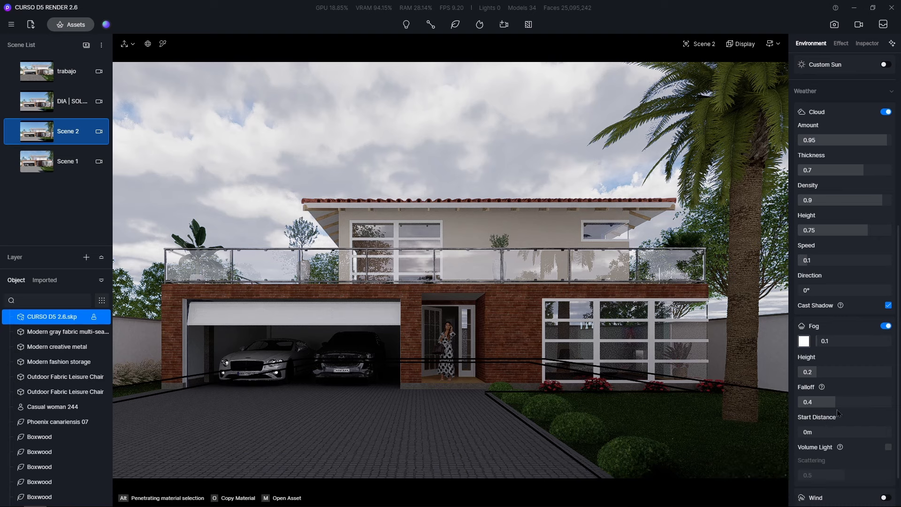
{"action": "scroll", "coordinate": [840, 414], "scroll_direction": "down", "scroll_amount": 1}
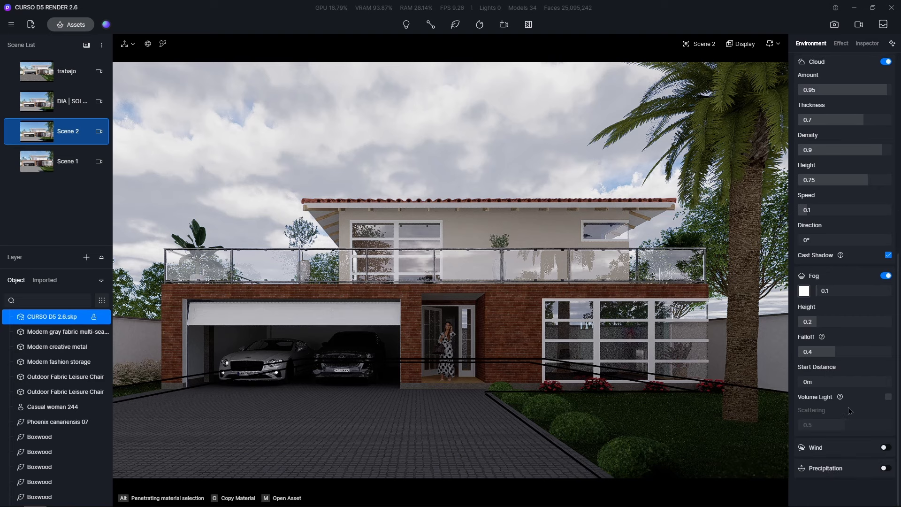
{"action": "left_click", "coordinate": [889, 397]}
{"action": "left_click", "coordinate": [889, 397]}
{"action": "left_click", "coordinate": [889, 398]}
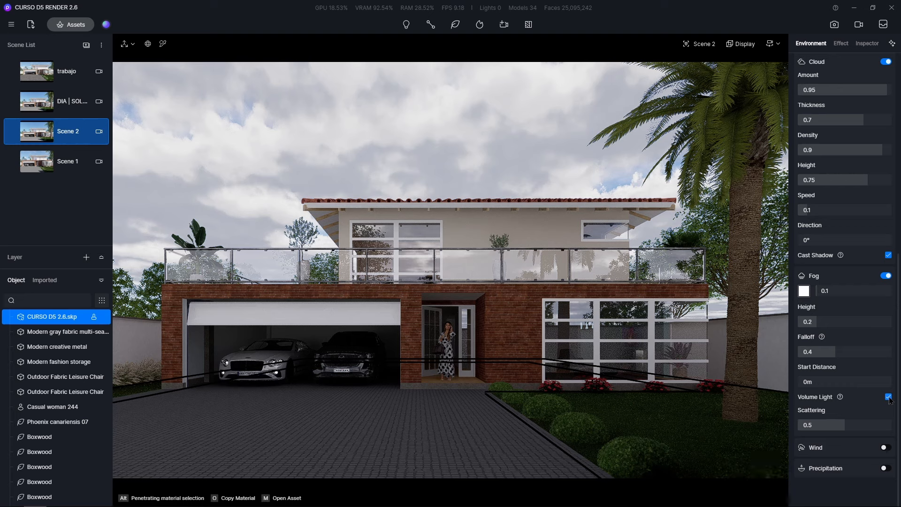
{"action": "left_click", "coordinate": [890, 397]}
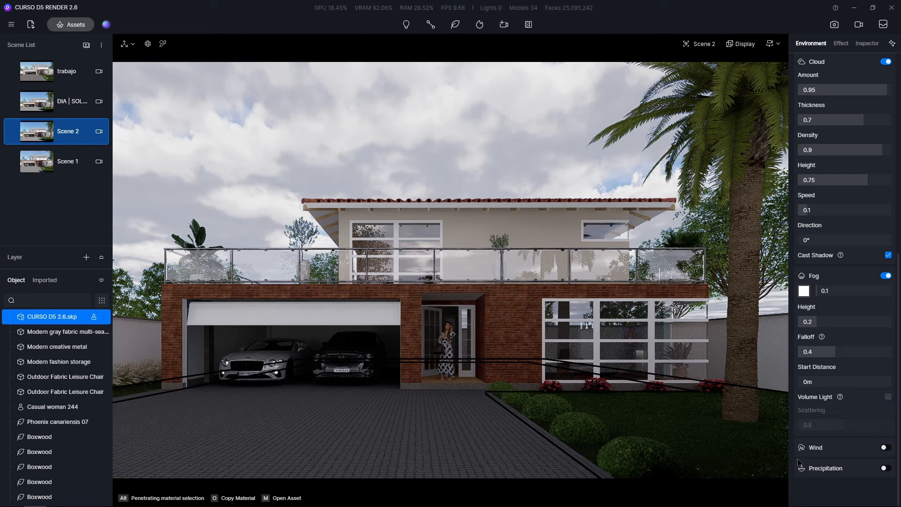
- Try the wind effect in the weather settings and turn it back off
{"action": "left_click", "coordinate": [885, 449]}
{"action": "scroll", "coordinate": [847, 460], "scroll_direction": "down", "scroll_amount": 2}
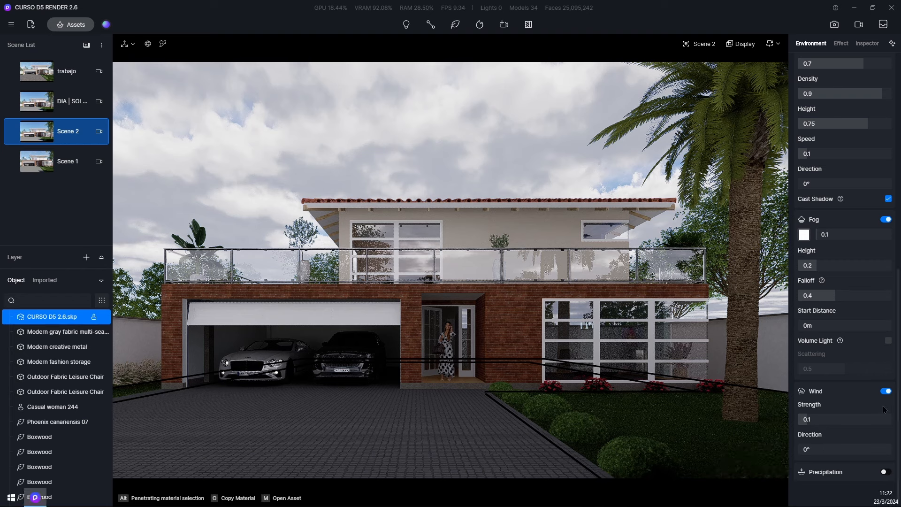
{"action": "left_click", "coordinate": [886, 391]}
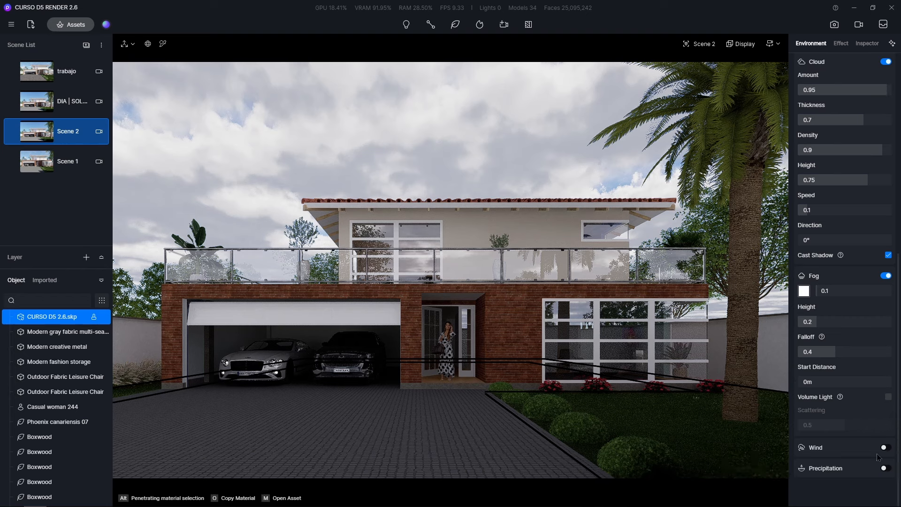
- Enable precipitation and shift its rain-to-snow balance from rain to about the middle
{"action": "left_click", "coordinate": [884, 469]}
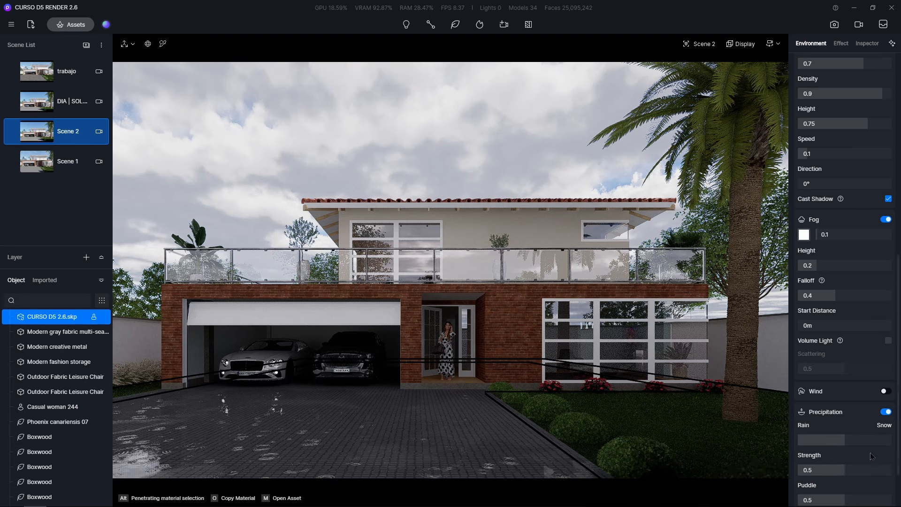
{"action": "scroll", "coordinate": [881, 446], "scroll_direction": "down", "scroll_amount": 2}
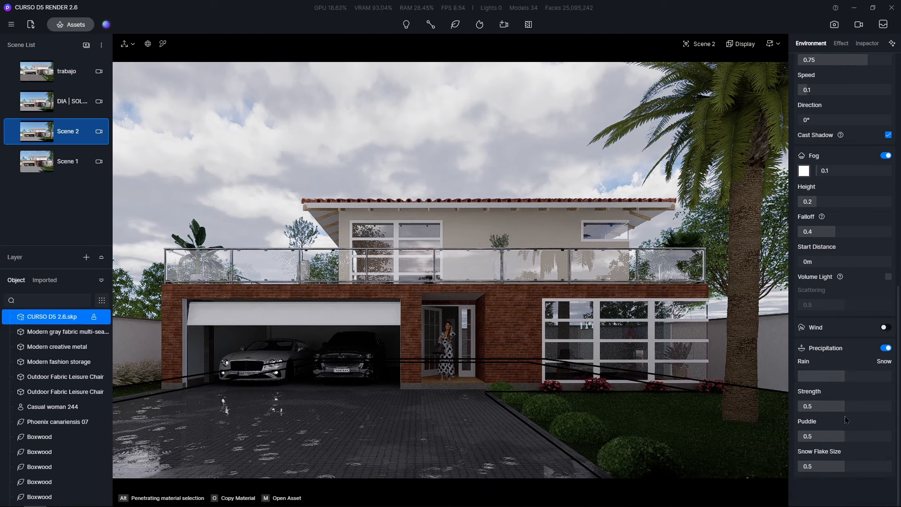
{"action": "scroll", "coordinate": [846, 407], "scroll_direction": "up", "scroll_amount": 1}
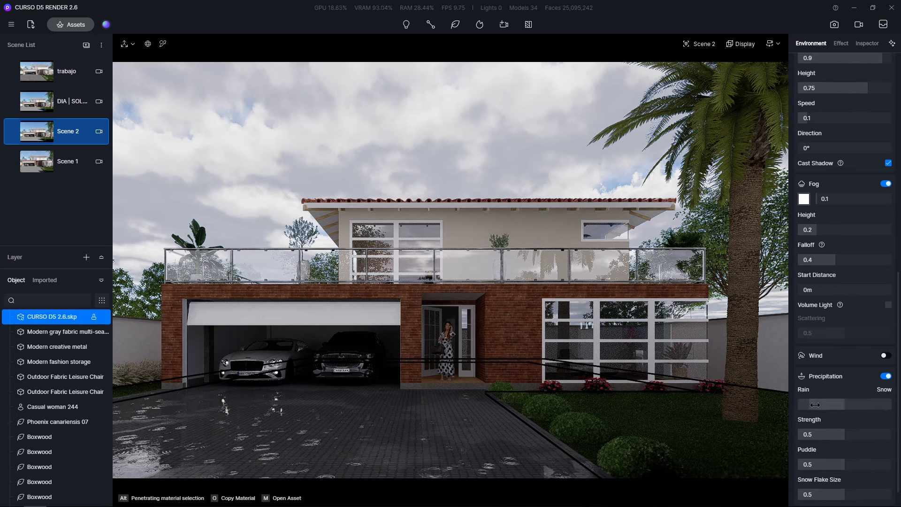
{"action": "left_click_drag", "start_coordinate": [815, 405], "coordinate": [844, 405]}
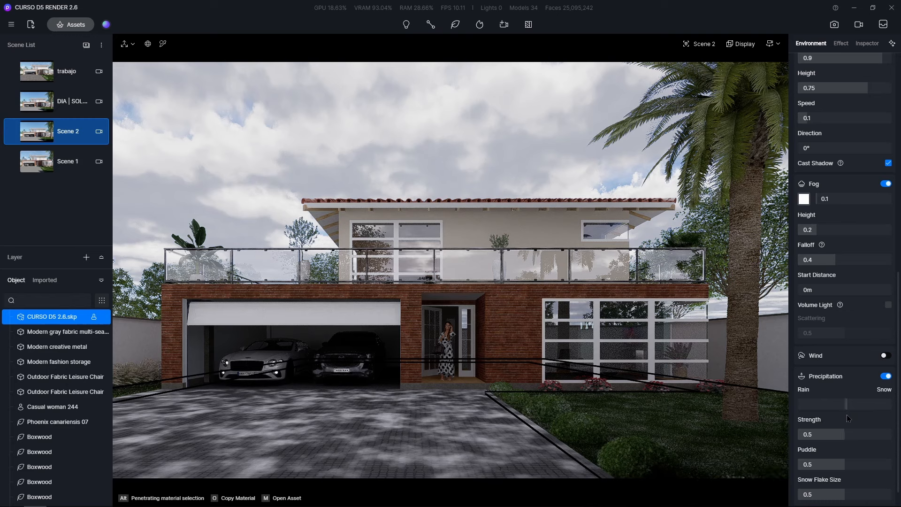
{"action": "left_click_drag", "start_coordinate": [847, 415], "coordinate": [845, 413]}
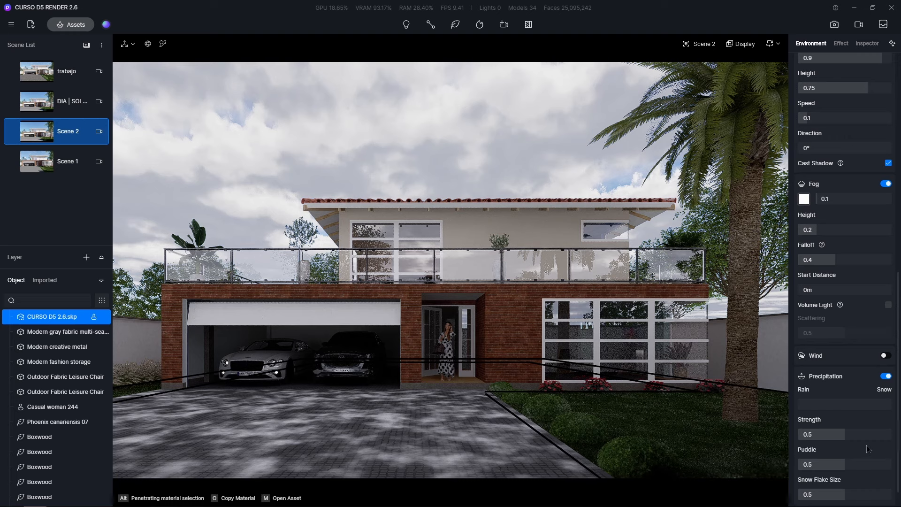
- Set the precipitation strength to 0.11 and the puddle amount to 0.54
{"action": "scroll", "coordinate": [867, 446], "scroll_direction": "down", "scroll_amount": 1}
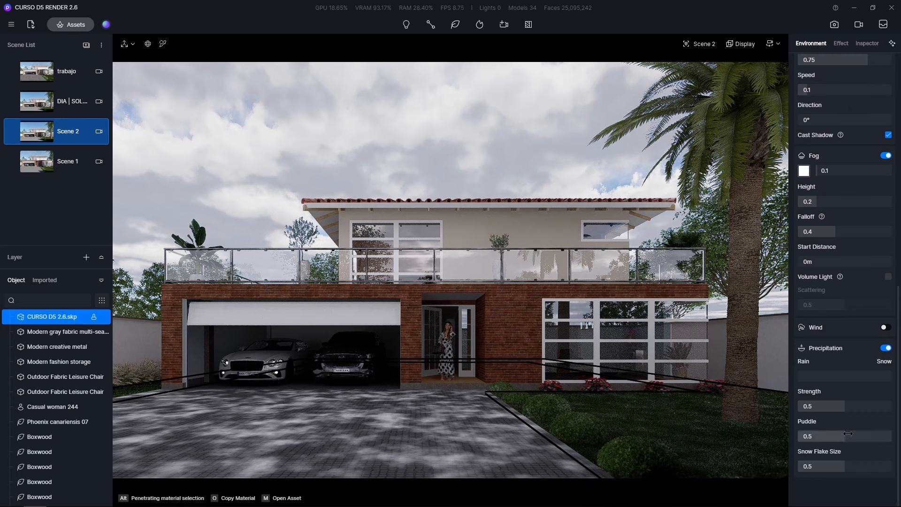
{"action": "left_click_drag", "start_coordinate": [840, 438], "coordinate": [815, 445]}
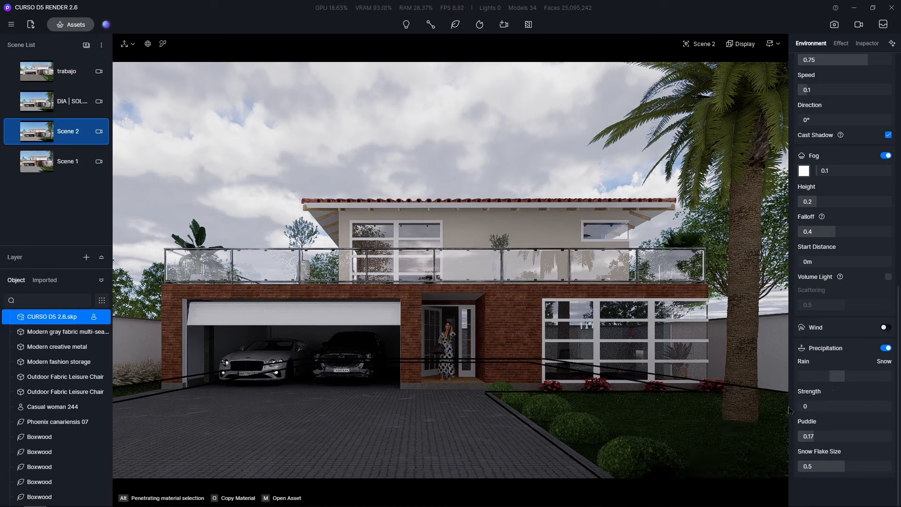
{"action": "mouse_move", "coordinate": [848, 409]}
{"action": "left_mouse_down"}
{"action": "mouse_move", "coordinate": [855, 411]}
{"action": "mouse_move", "coordinate": [815, 410]}
{"action": "mouse_move", "coordinate": [830, 407]}
{"action": "left_mouse_up"}
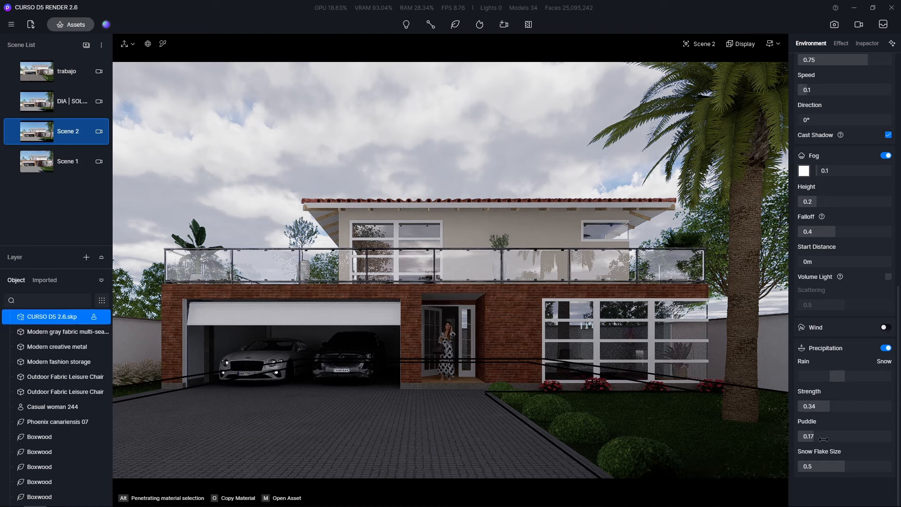
{"action": "left_click_drag", "start_coordinate": [820, 437], "coordinate": [856, 439]}
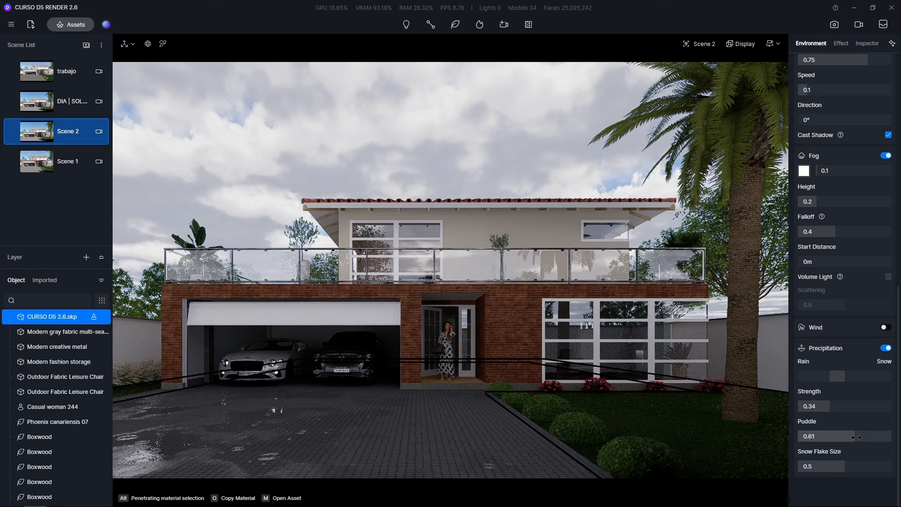
{"action": "left_click_drag", "start_coordinate": [855, 438], "coordinate": [849, 437]}
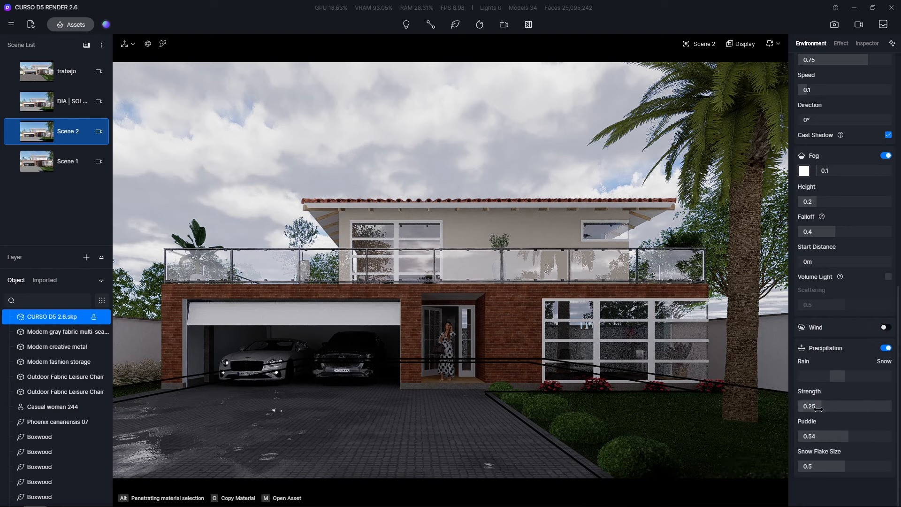
{"action": "left_click_drag", "start_coordinate": [819, 409], "coordinate": [809, 410]}
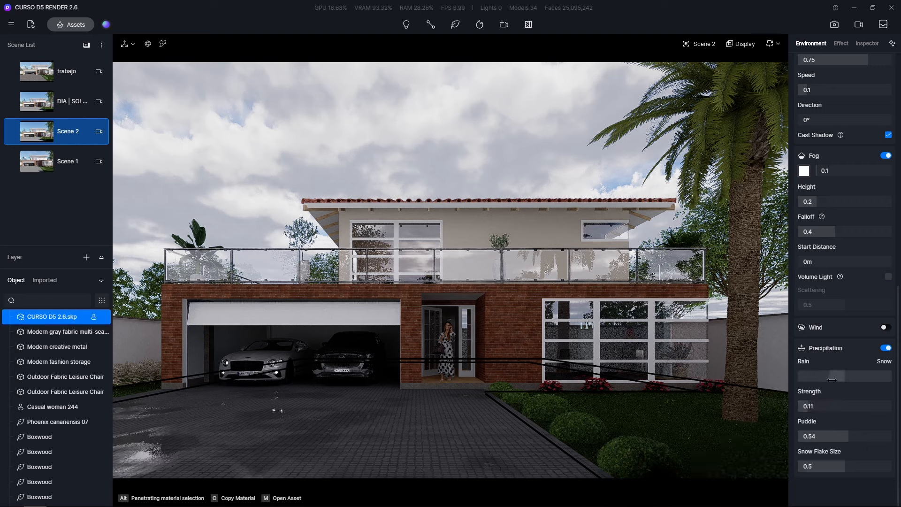
- Fine-tune the rain-to-snow balance to just on the rain side of the middle
{"action": "left_click_drag", "start_coordinate": [833, 380], "coordinate": [836, 380]}
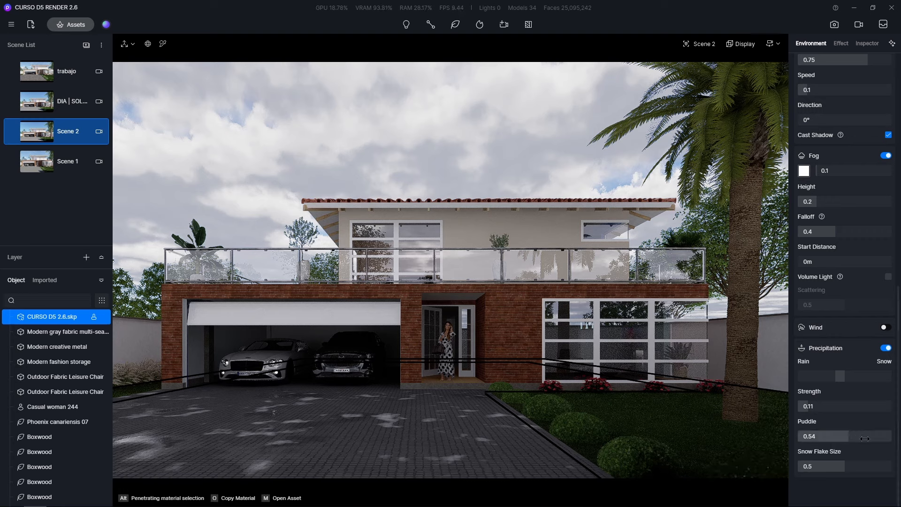
{"action": "scroll", "coordinate": [840, 211], "scroll_direction": "up", "scroll_amount": 9}
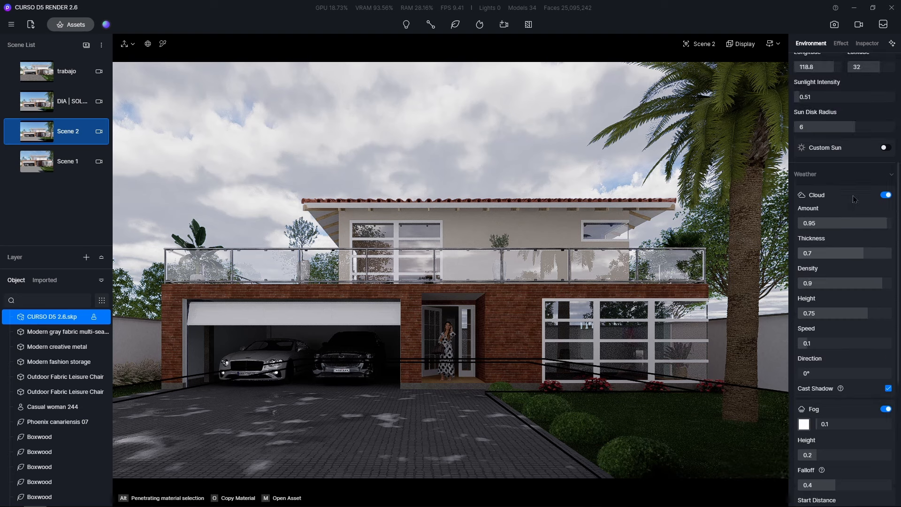
{"action": "scroll", "coordinate": [853, 195], "scroll_direction": "up", "scroll_amount": 8}
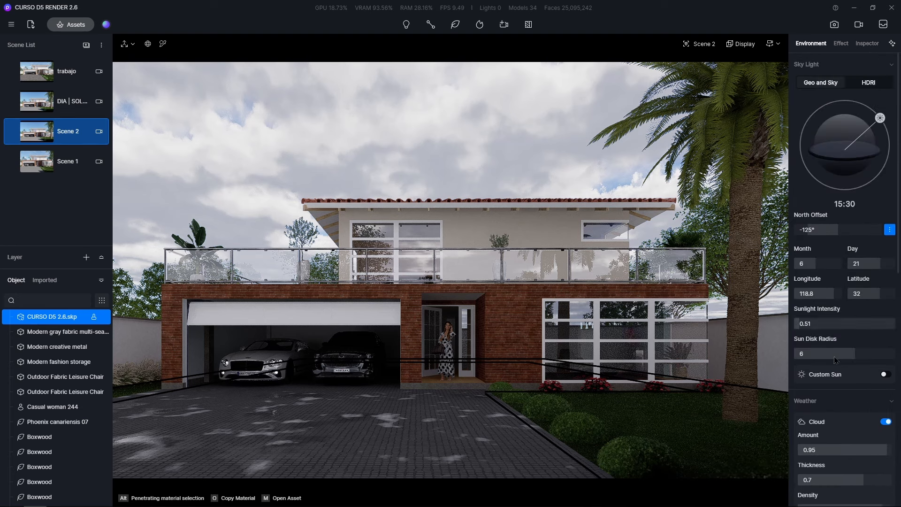
- Update Scene 2 with the current sky, weather and precipitation settings
{"action": "scroll", "coordinate": [838, 359], "scroll_direction": "down", "scroll_amount": 3}
{"action": "scroll", "coordinate": [829, 136], "scroll_direction": "up", "scroll_amount": 3}
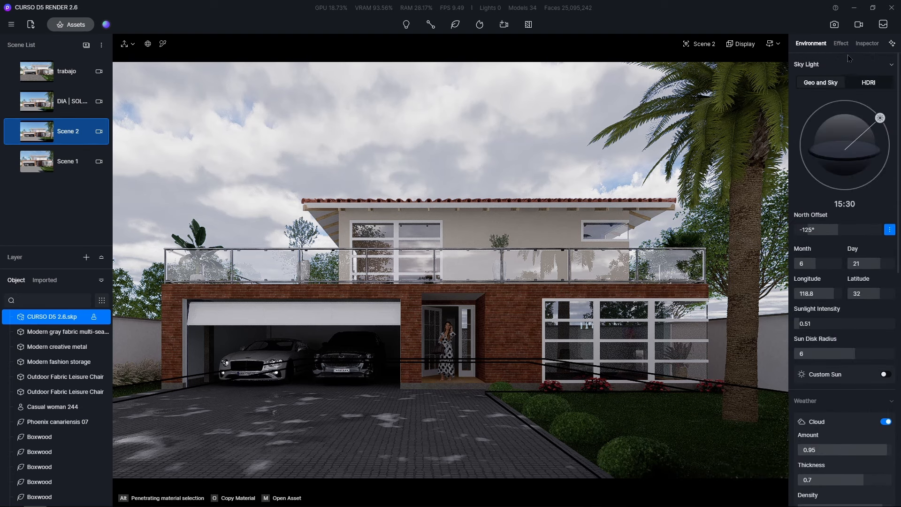
{"action": "left_click", "coordinate": [12, 134]}
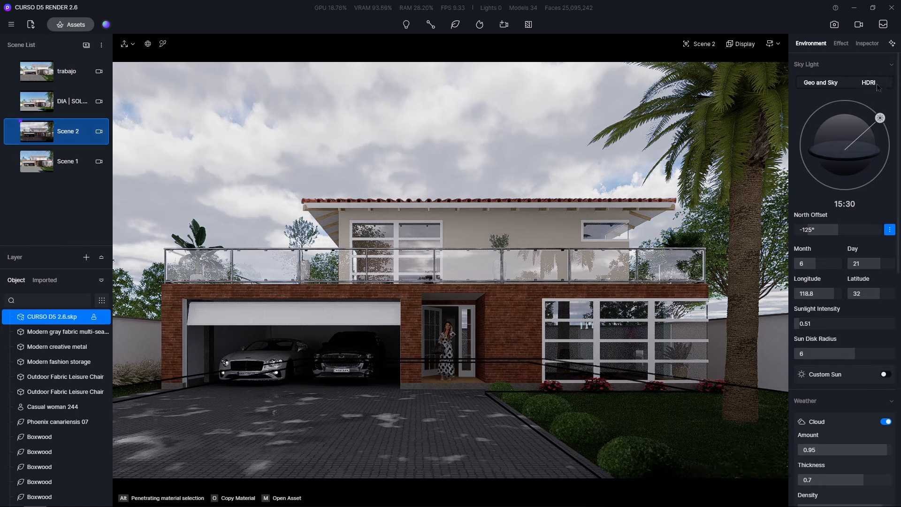
- Set the post-processing vignette to 0.1, update Scene 2 with the effect settings and deselect the house model
{"action": "left_click", "coordinate": [841, 43]}
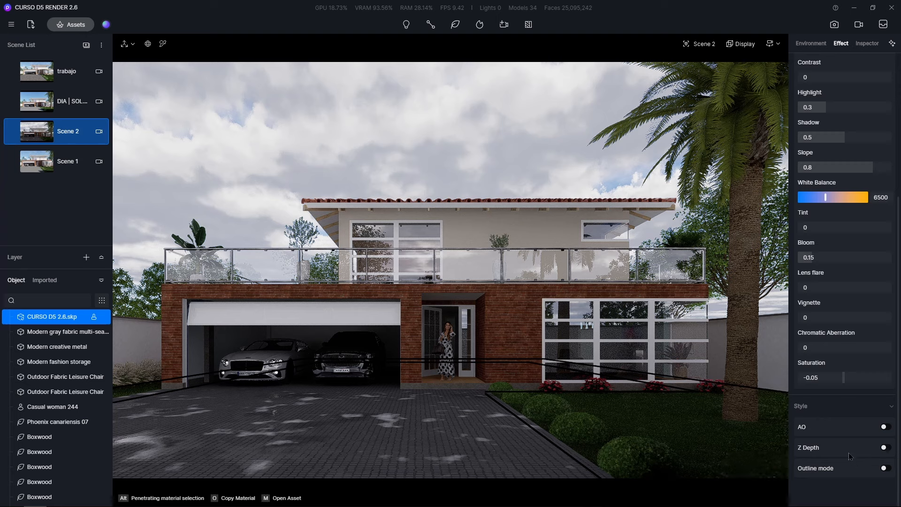
{"action": "scroll", "coordinate": [849, 446], "scroll_direction": "up", "scroll_amount": 1}
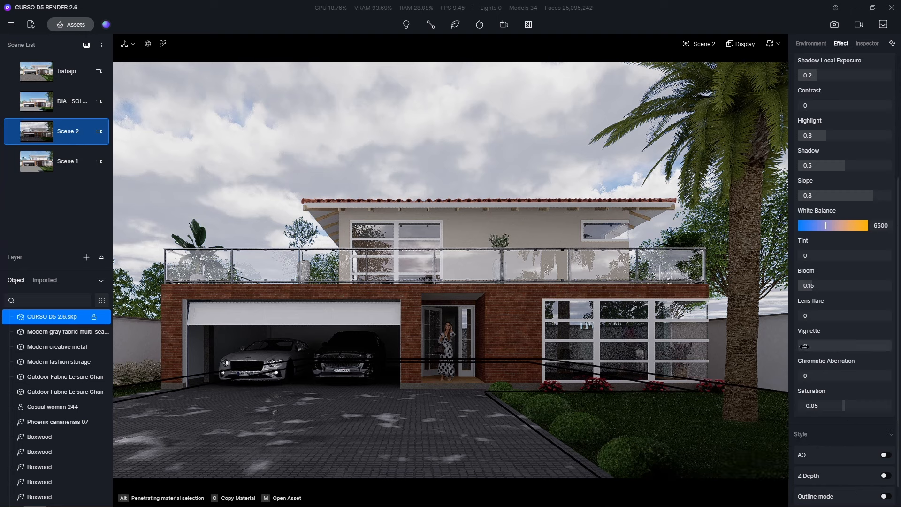
{"action": "mouse_move", "coordinate": [816, 346]}
{"action": "left_mouse_down"}
{"action": "mouse_move", "coordinate": [873, 346]}
{"action": "mouse_move", "coordinate": [801, 346]}
{"action": "mouse_move", "coordinate": [808, 359]}
{"action": "left_mouse_up"}
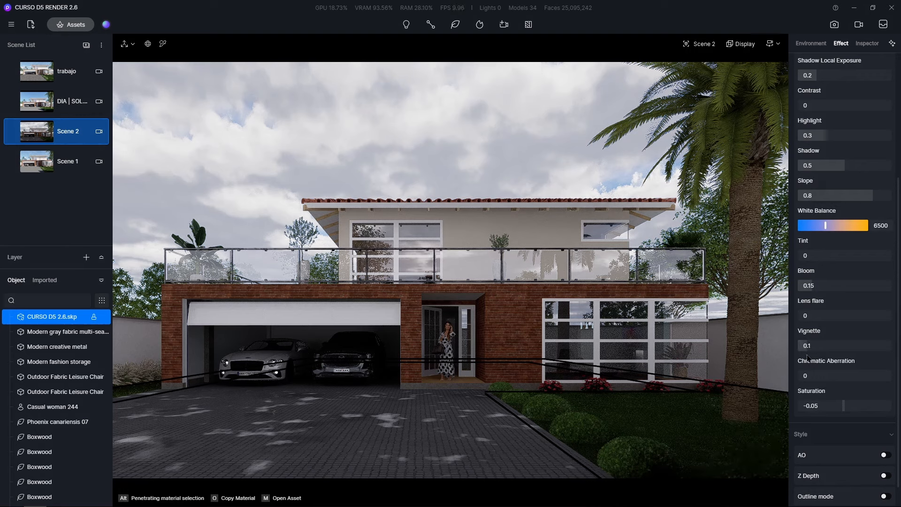
{"action": "scroll", "coordinate": [847, 275], "scroll_direction": "up", "scroll_amount": 5}
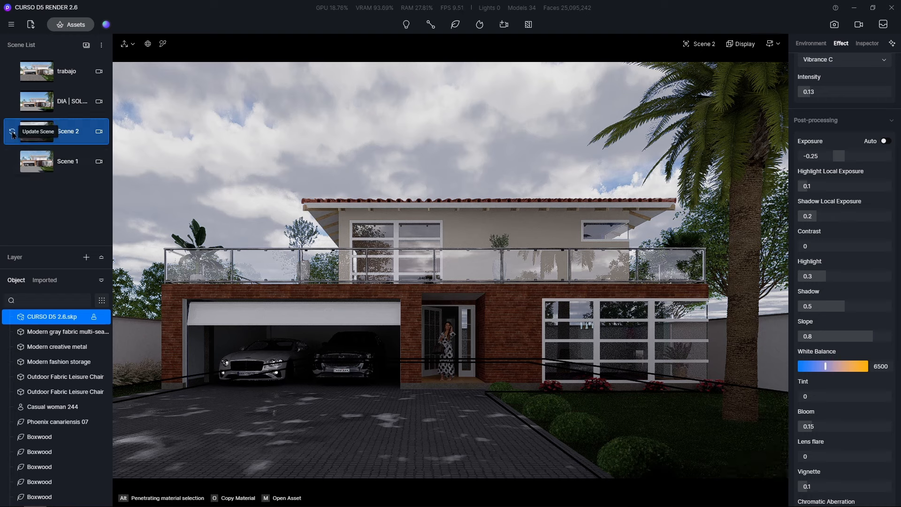
{"action": "left_click", "coordinate": [13, 134]}
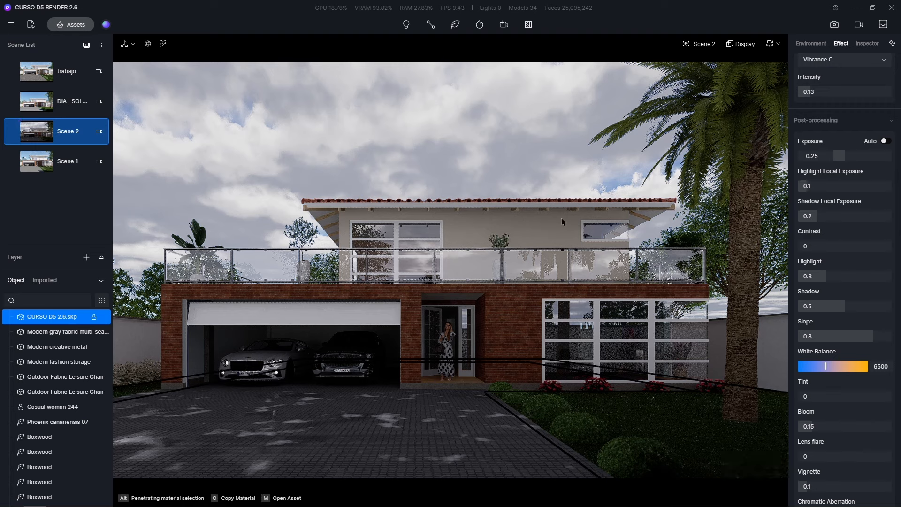
{"action": "key", "text": "Escape"}
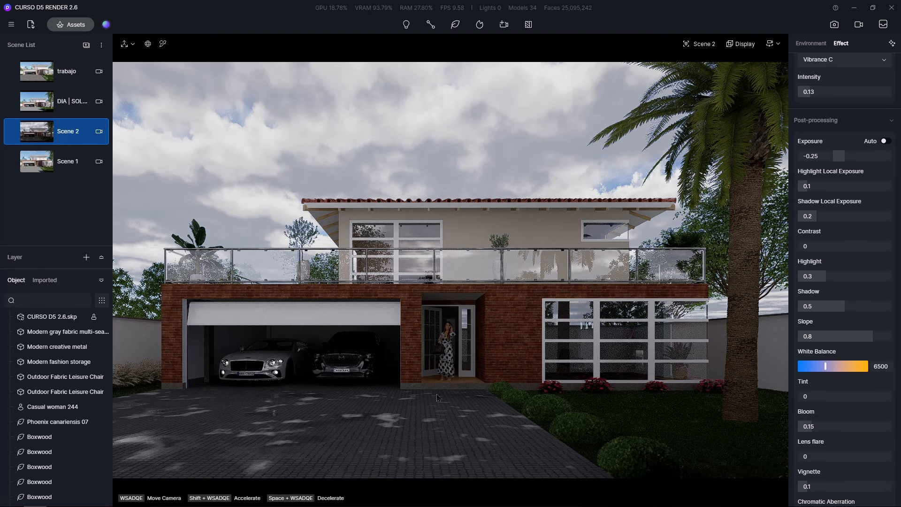
- Open the local model library and pick the moon_1_Corona.max ceiling lamp
{"action": "left_click", "coordinate": [73, 26]}
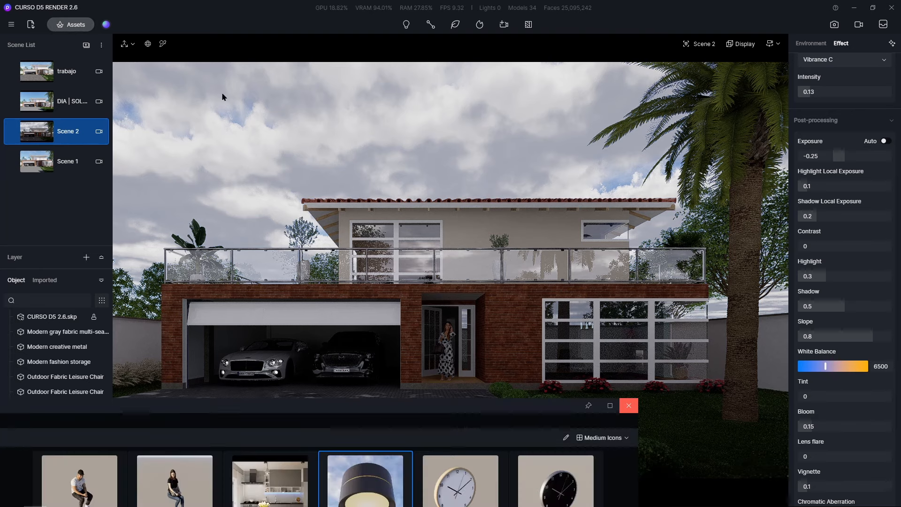
{"action": "left_click_drag", "start_coordinate": [317, 407], "coordinate": [490, 90]}
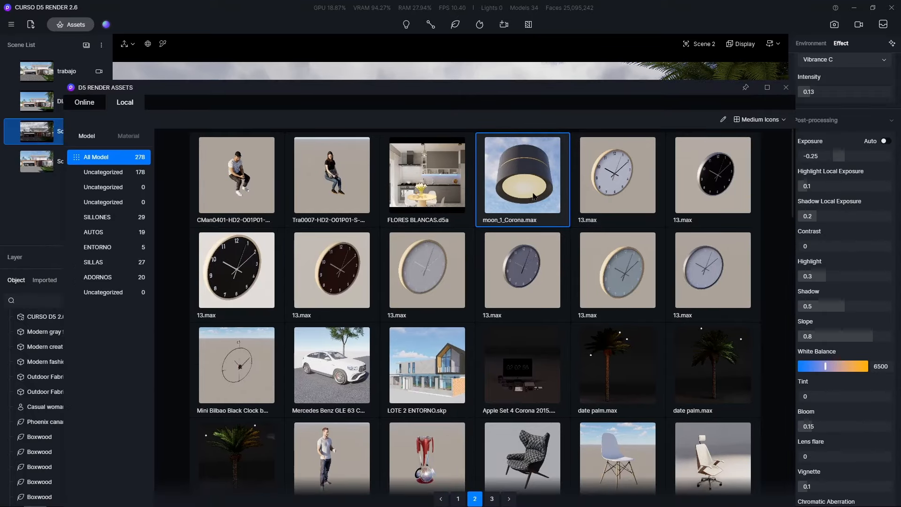
{"action": "left_click", "coordinate": [531, 179]}
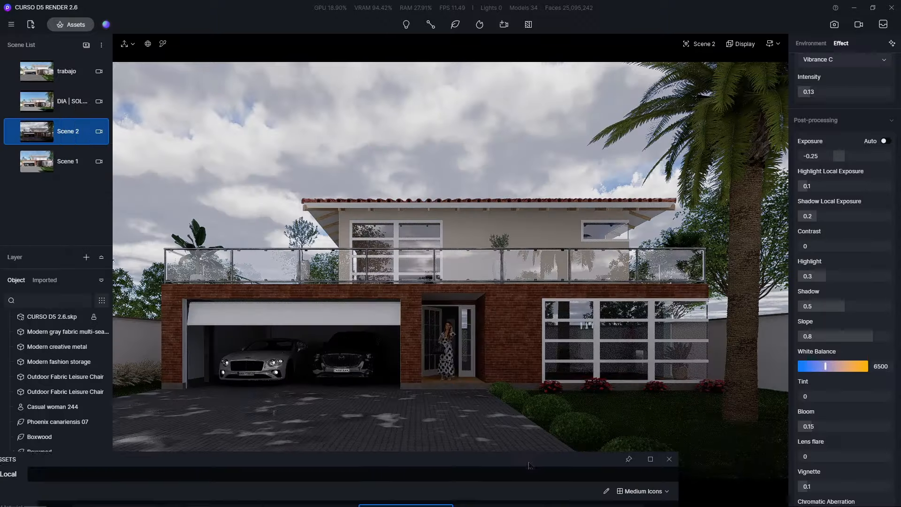
- Switch to the trabajo scene and frame the entrance porch beside the garage close up
{"action": "scroll", "coordinate": [457, 315], "scroll_direction": "up", "scroll_amount": 10}
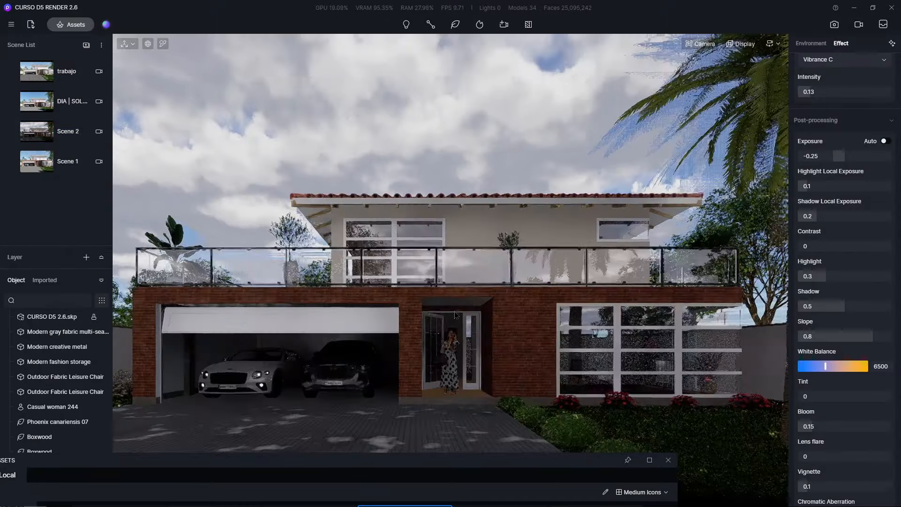
{"action": "scroll", "coordinate": [492, 294], "scroll_direction": "up", "scroll_amount": 6}
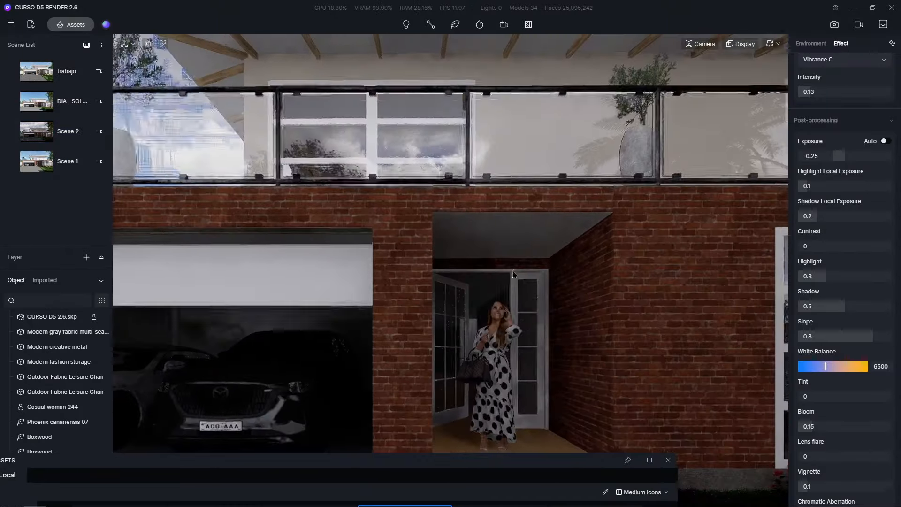
{"action": "scroll", "coordinate": [460, 261], "scroll_direction": "down", "scroll_amount": 2}
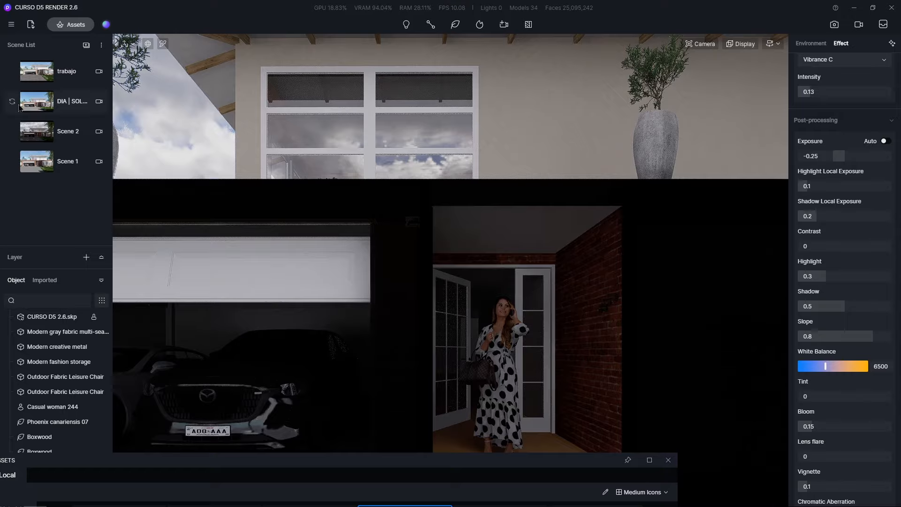
{"action": "left_click", "coordinate": [54, 77]}
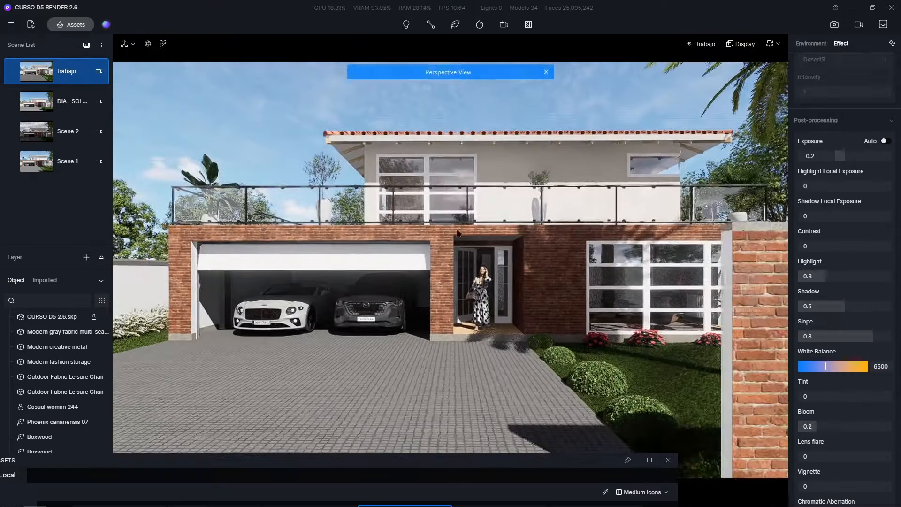
{"action": "scroll", "coordinate": [519, 258], "scroll_direction": "up", "scroll_amount": 3}
{"action": "scroll", "coordinate": [552, 268], "scroll_direction": "up", "scroll_amount": 5}
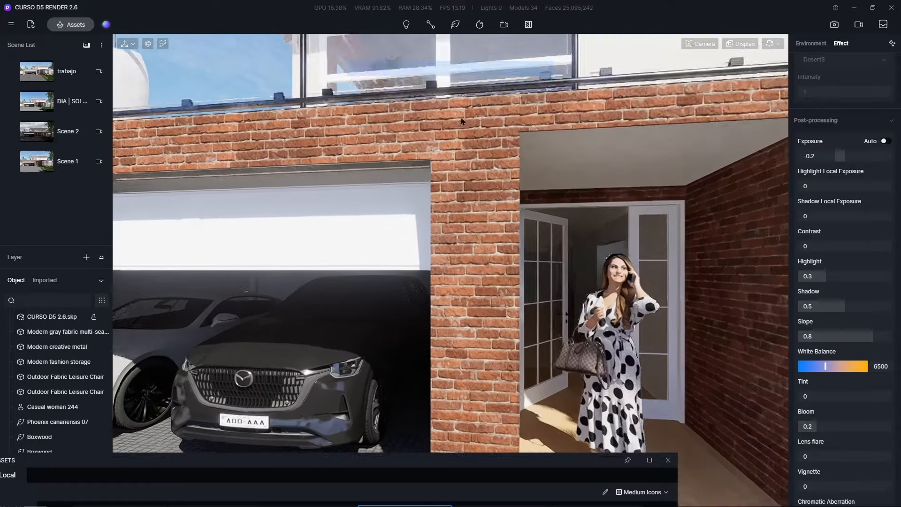
{"action": "right_click_drag", "start_coordinate": [463, 121], "coordinate": [454, 137]}
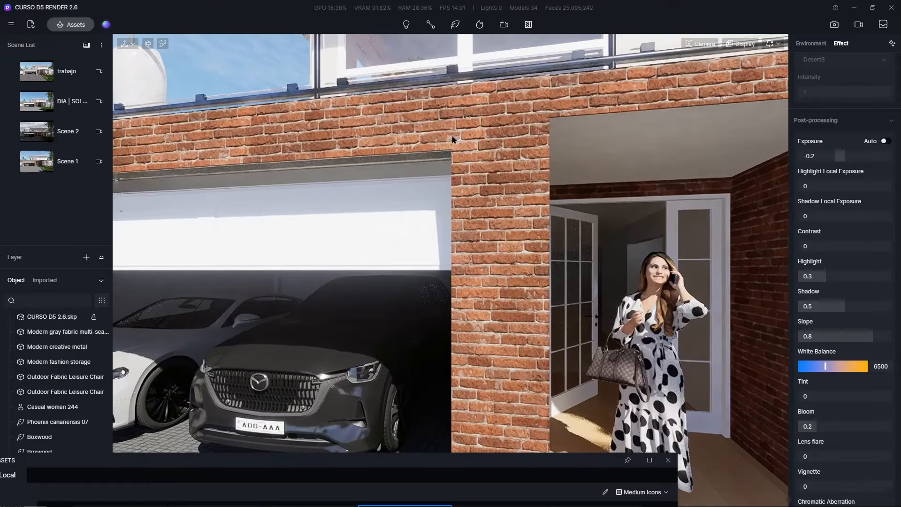
{"action": "right_click_drag", "start_coordinate": [407, 176], "coordinate": [401, 167]}
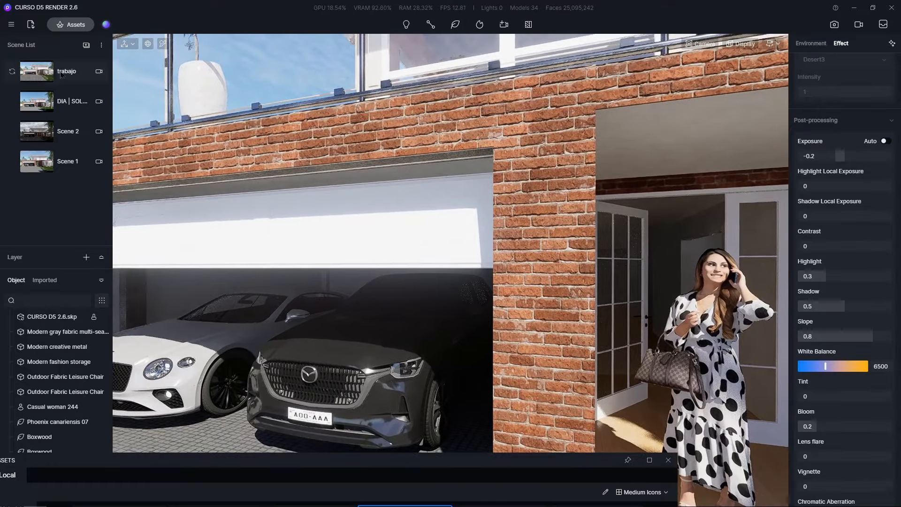
- Place the moon_1_Corona.max lamp from the local library on the entrance porch ceiling, adjust its height slightly and close the library
{"action": "left_click", "coordinate": [74, 28]}
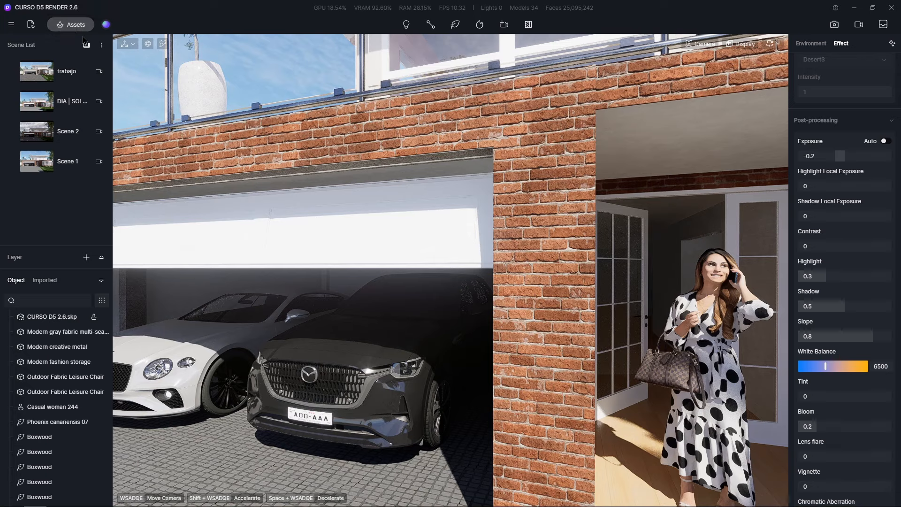
{"action": "left_click", "coordinate": [73, 25]}
{"action": "left_click_drag", "start_coordinate": [359, 458], "coordinate": [143, 165]}
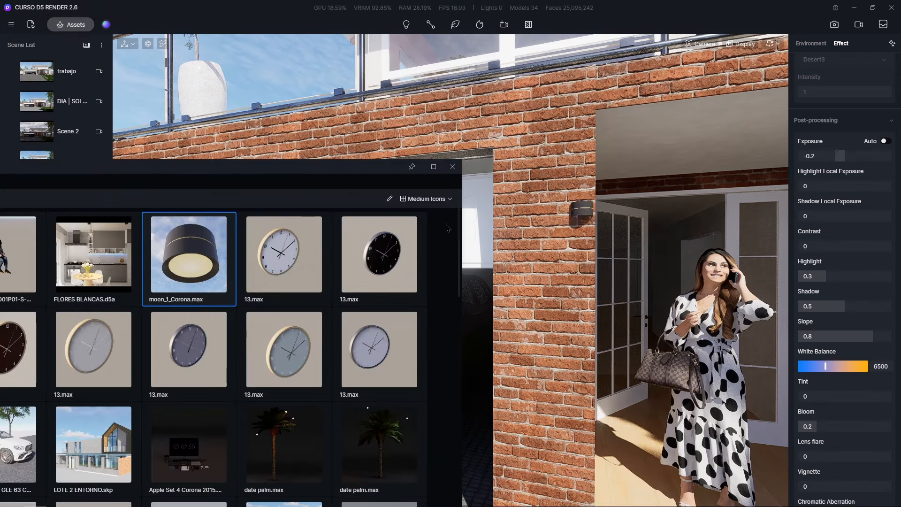
{"action": "left_click", "coordinate": [722, 148]}
{"action": "left_click_drag", "start_coordinate": [723, 196], "coordinate": [723, 205]}
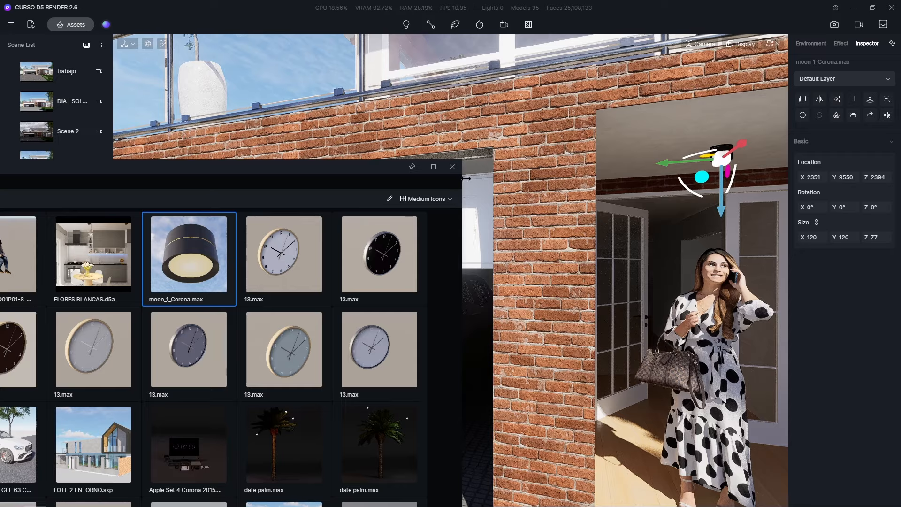
{"action": "left_click", "coordinate": [452, 167]}
- Add a spotlight directly beneath the ceiling lamp in the entrance porch
{"action": "scroll", "coordinate": [308, 240], "scroll_direction": "down", "scroll_amount": 3}
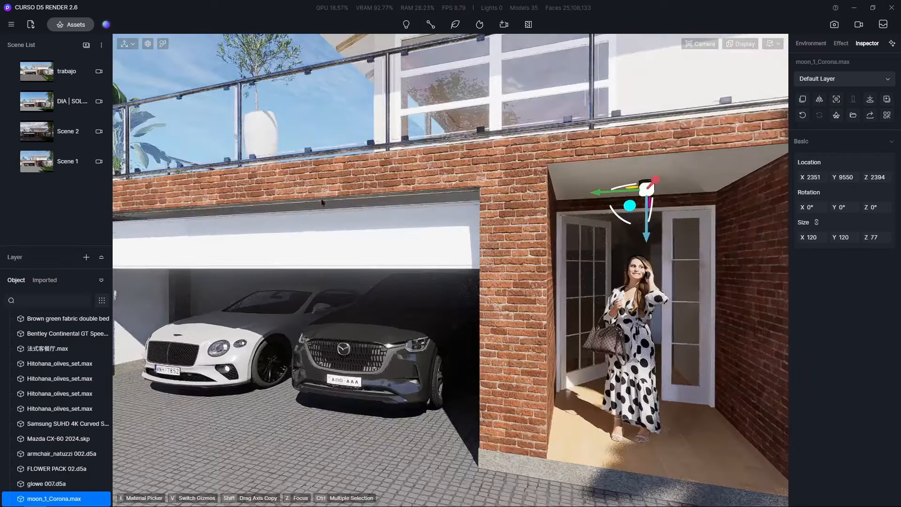
{"action": "right_click_drag", "start_coordinate": [544, 225], "coordinate": [470, 230]}
{"action": "scroll", "coordinate": [293, 245], "scroll_direction": "down", "scroll_amount": 5}
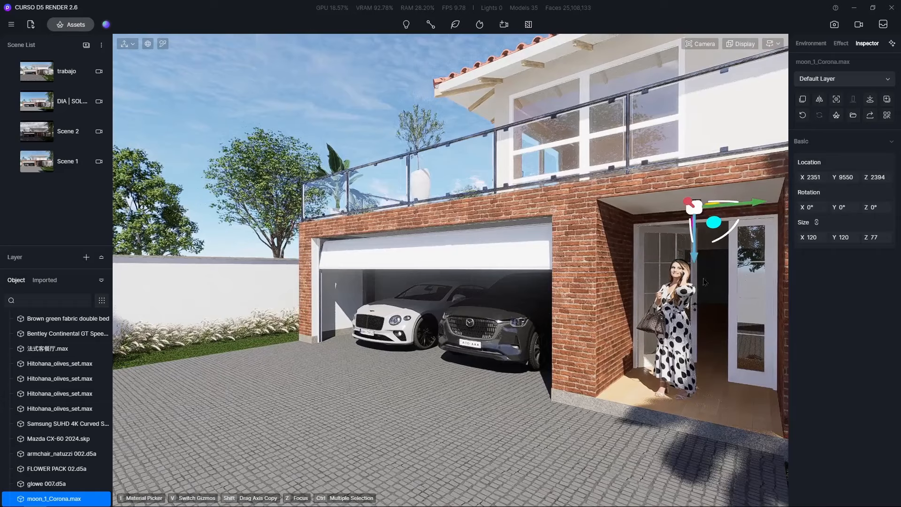
{"action": "scroll", "coordinate": [712, 281], "scroll_direction": "up", "scroll_amount": 2}
{"action": "right_click_drag", "start_coordinate": [712, 280], "coordinate": [714, 278]}
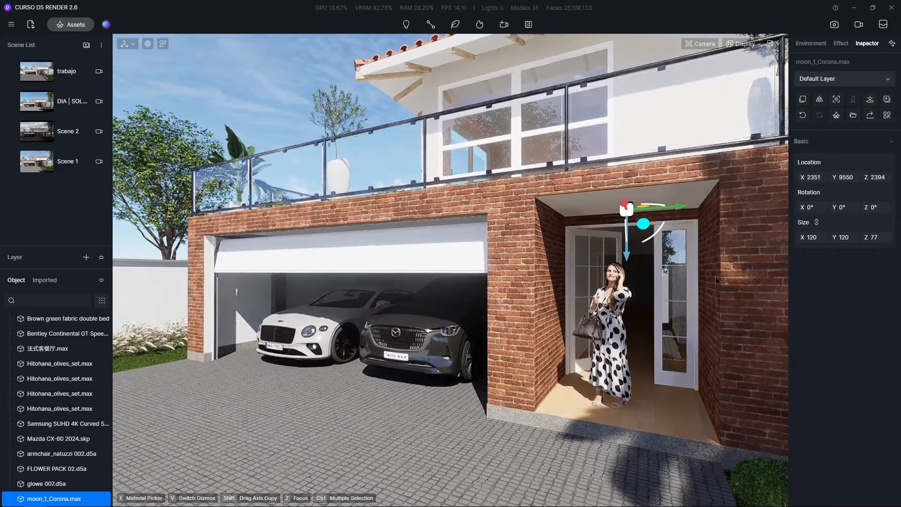
{"action": "middle_click_drag", "start_coordinate": [708, 279], "coordinate": [487, 262]}
{"action": "scroll", "coordinate": [487, 262], "scroll_direction": "up", "scroll_amount": 4}
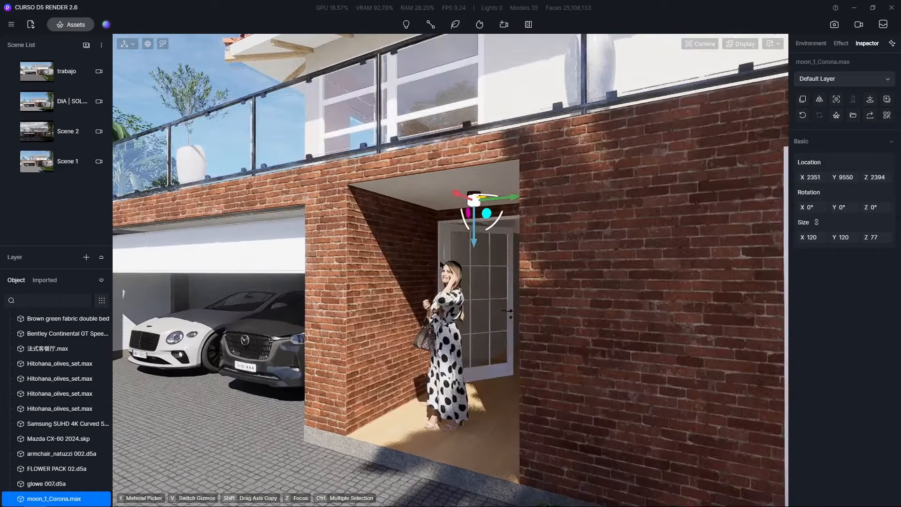
{"action": "scroll", "coordinate": [444, 230], "scroll_direction": "up", "scroll_amount": 1}
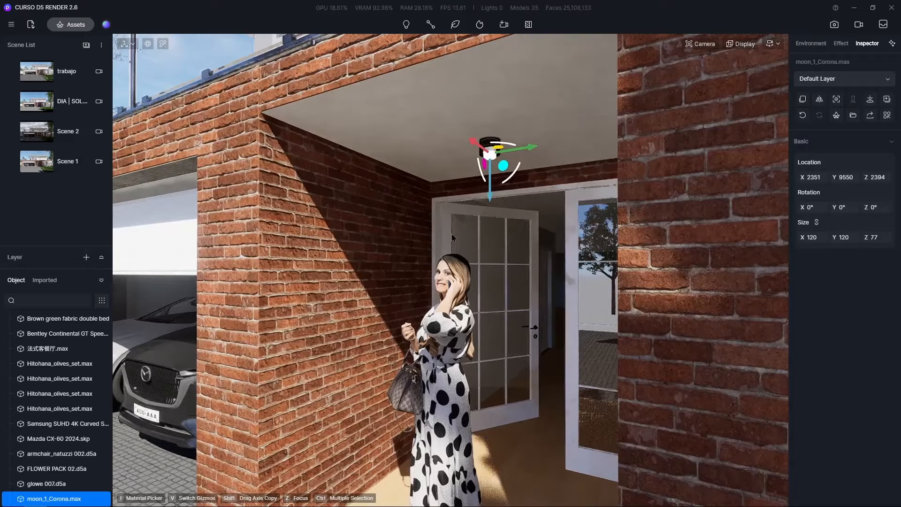
{"action": "left_click", "coordinate": [406, 26]}
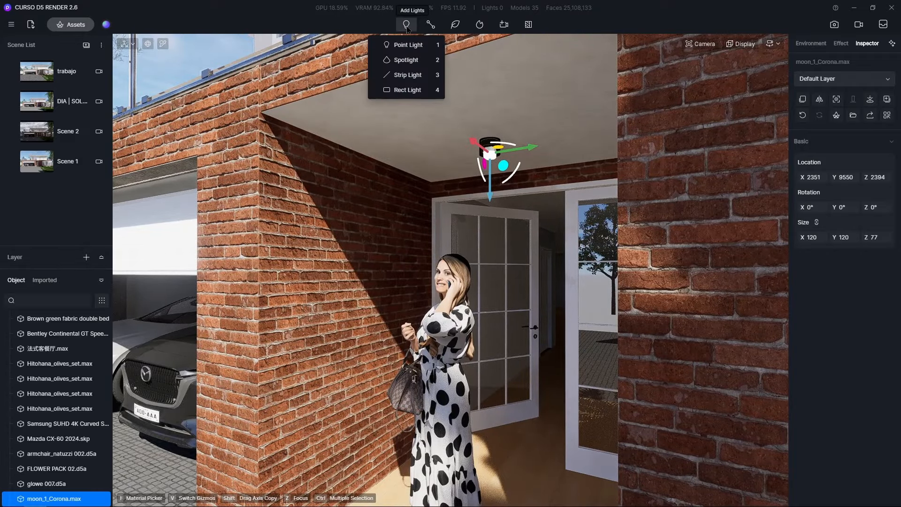
{"action": "left_click", "coordinate": [406, 60]}
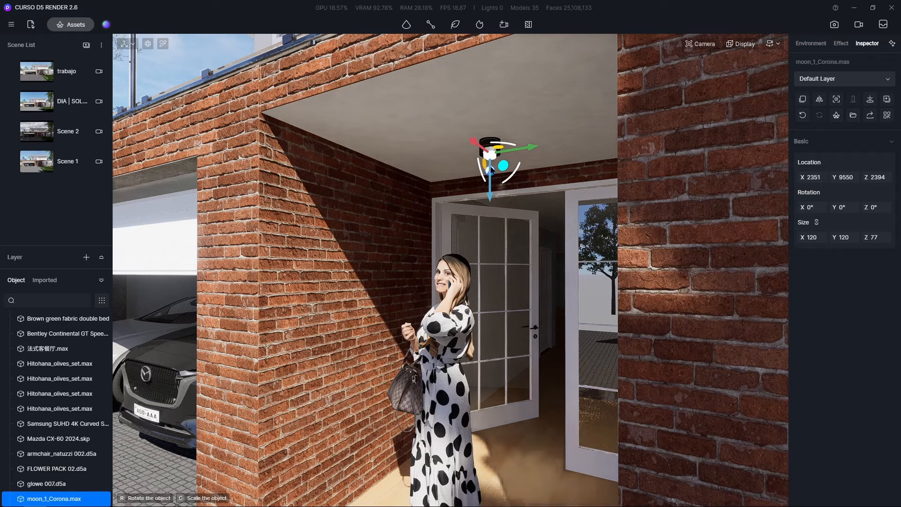
{"action": "scroll", "coordinate": [498, 155], "scroll_direction": "up", "scroll_amount": 3}
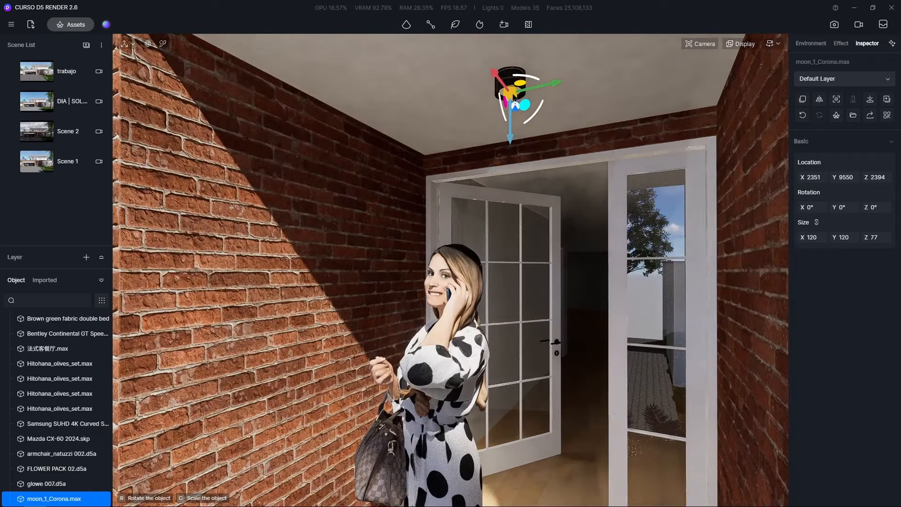
{"action": "left_click", "coordinate": [520, 106]}
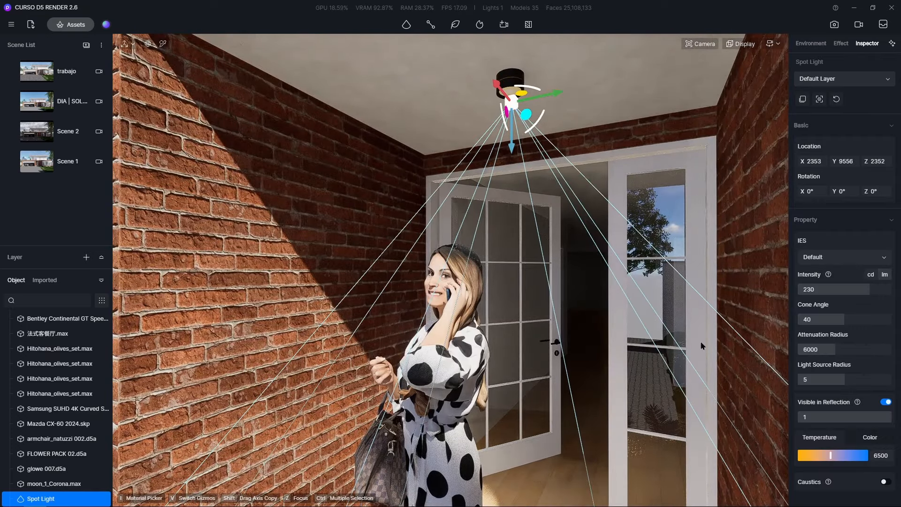
- Set the porch spotlight's intensity to 50 lm and its colour temperature to 3200
{"action": "left_click_drag", "start_coordinate": [869, 289], "coordinate": [815, 290]}
{"action": "left_click", "coordinate": [815, 290]}
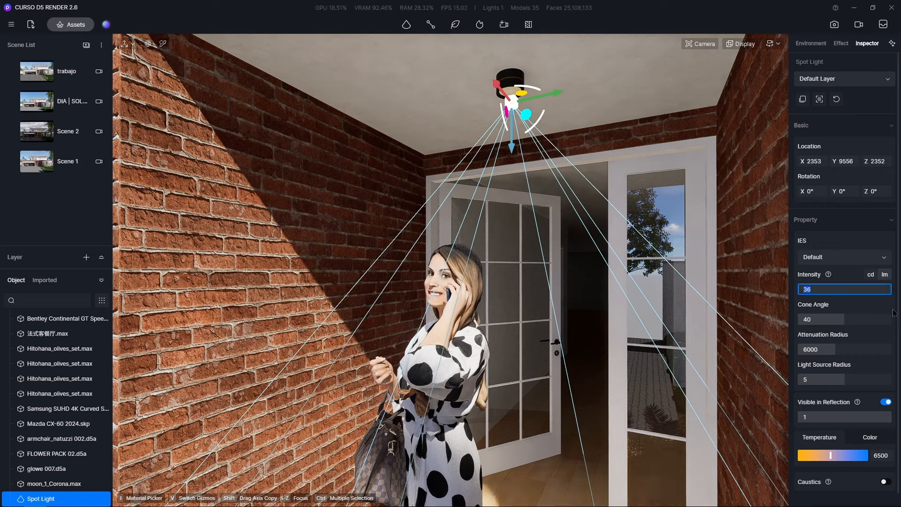
{"action": "type", "text": "50"}
{"action": "key", "text": "Return"}
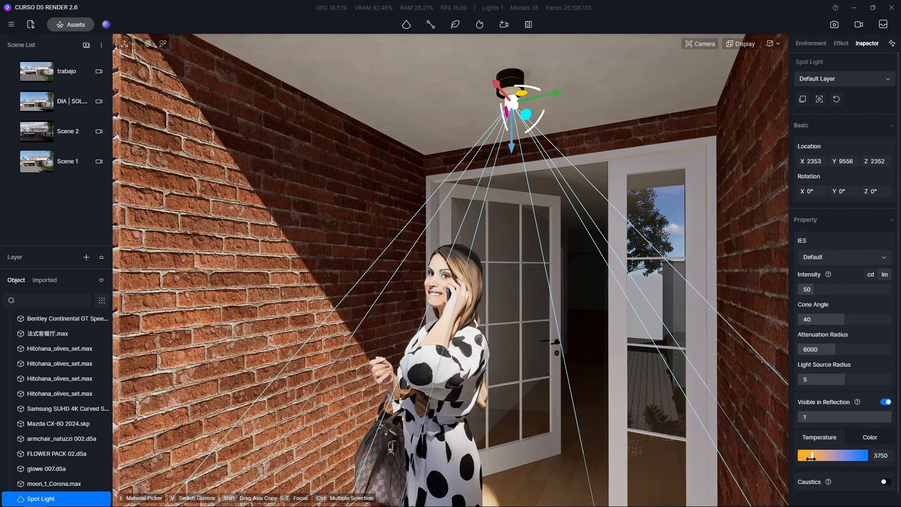
{"action": "left_click_drag", "start_coordinate": [810, 458], "coordinate": [809, 458]}
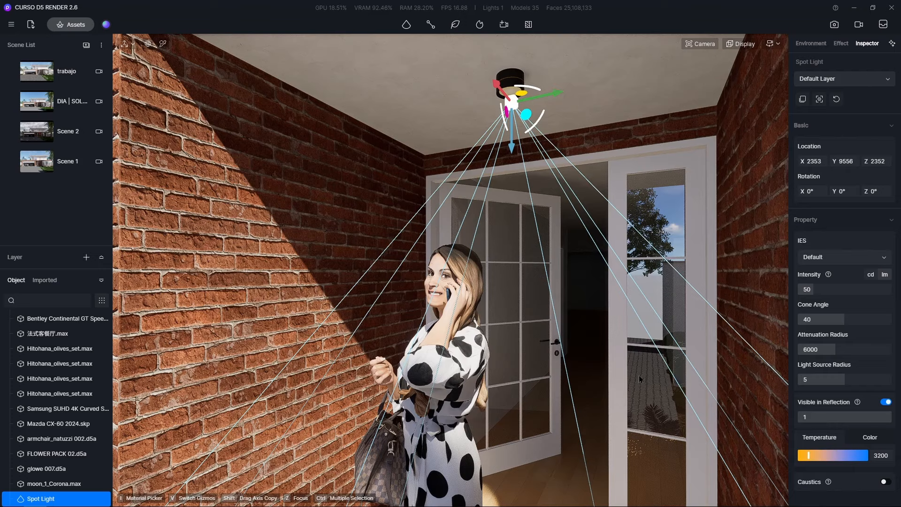
- Return to Scene 2 to check the porch spotlight in the overcast atmosphere
{"action": "scroll", "coordinate": [566, 386], "scroll_direction": "down", "scroll_amount": 5}
{"action": "scroll", "coordinate": [564, 386], "scroll_direction": "down", "scroll_amount": 3}
{"action": "right_click_drag", "start_coordinate": [578, 301], "coordinate": [528, 294]}
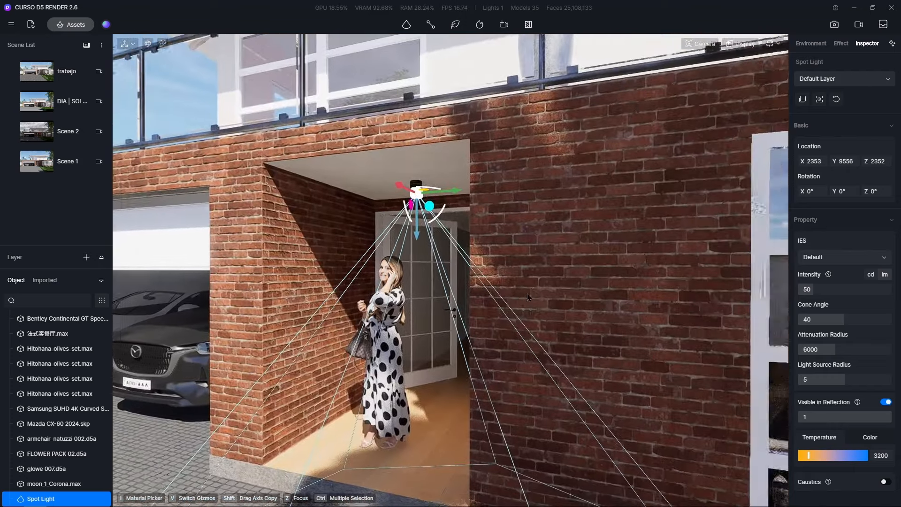
{"action": "left_click", "coordinate": [76, 132]}
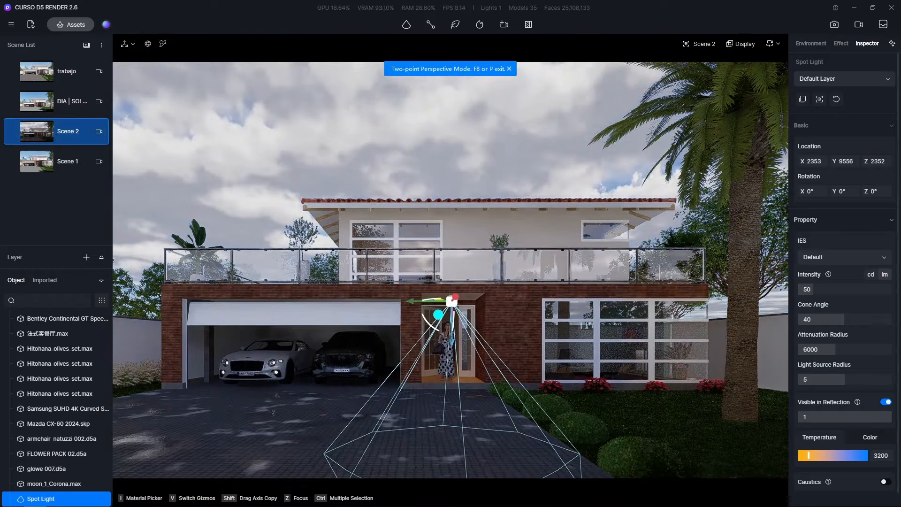
- Switch the LUT applied to Scene 2 to Day Night
{"action": "left_click", "coordinate": [842, 43]}
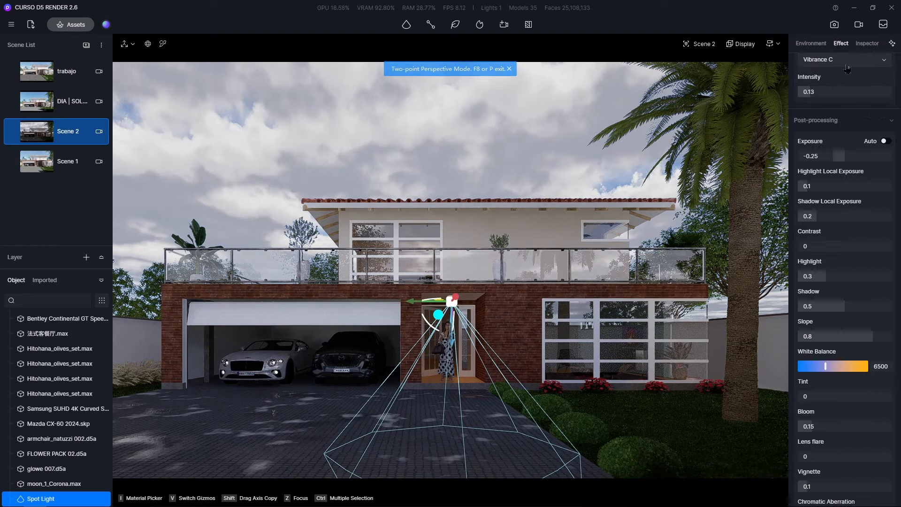
{"action": "scroll", "coordinate": [855, 117], "scroll_direction": "up", "scroll_amount": 2}
{"action": "left_click", "coordinate": [842, 103]}
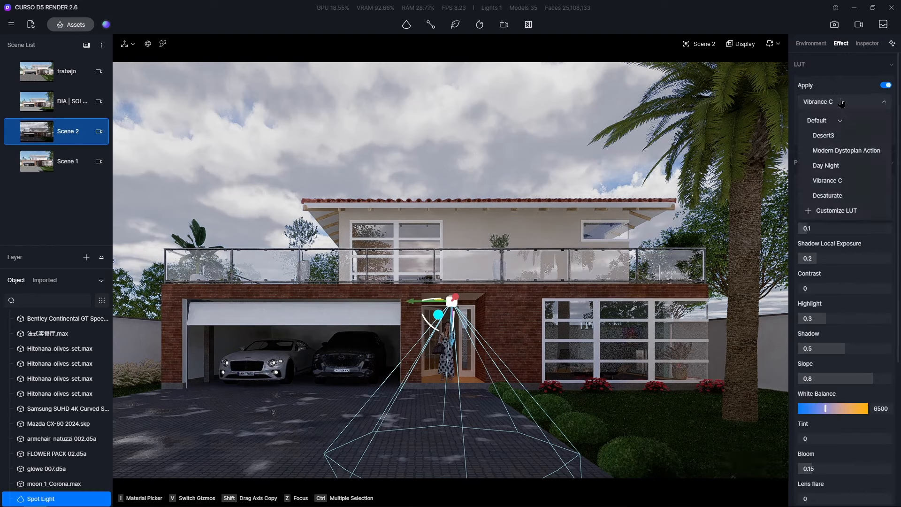
{"action": "left_click", "coordinate": [840, 166]}
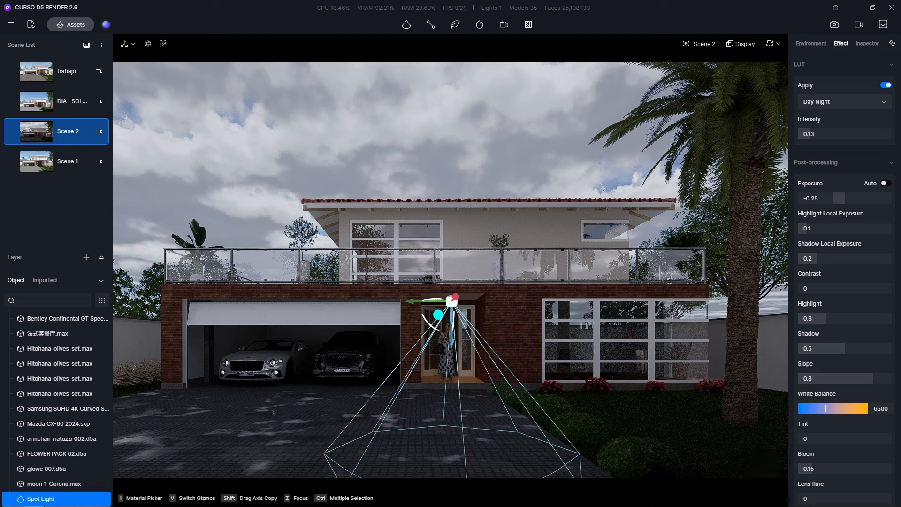
- Set the intensity of the entrance porch spotlight to 150 lm
{"action": "left_click", "coordinate": [48, 499]}
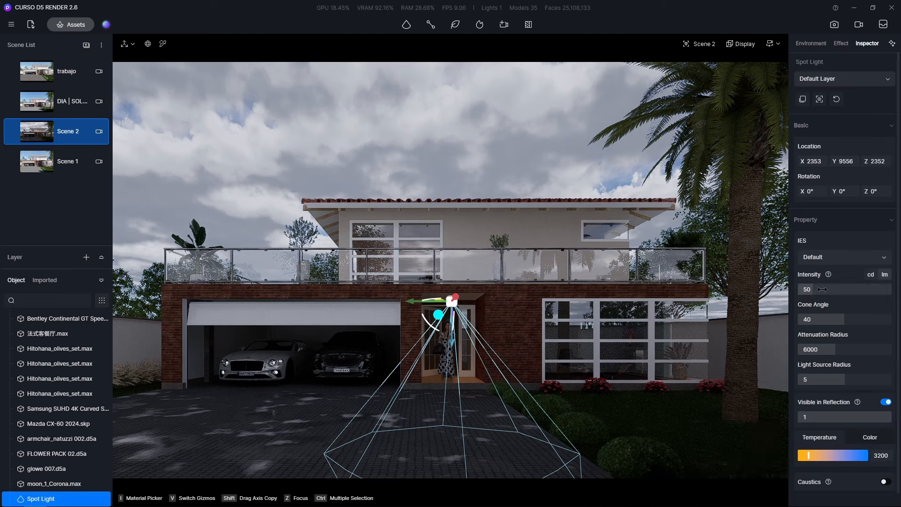
{"action": "left_click", "coordinate": [872, 277]}
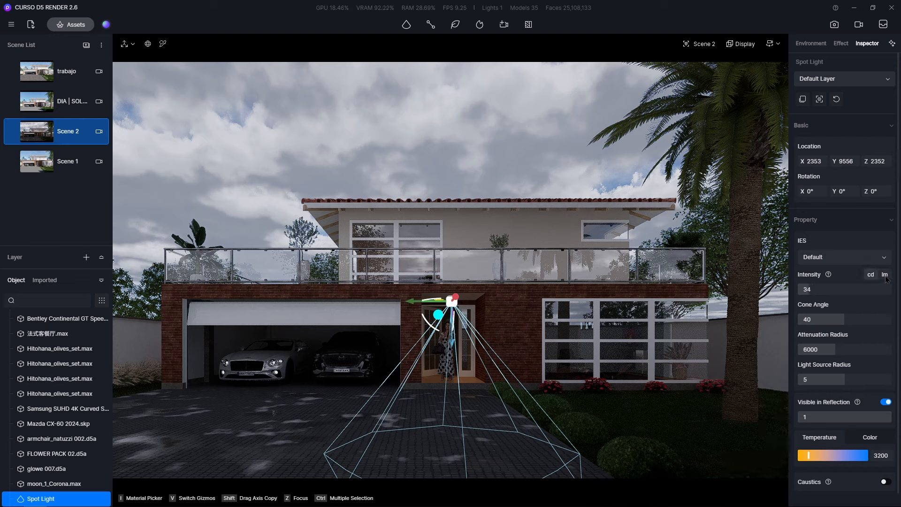
{"action": "left_click", "coordinate": [885, 277]}
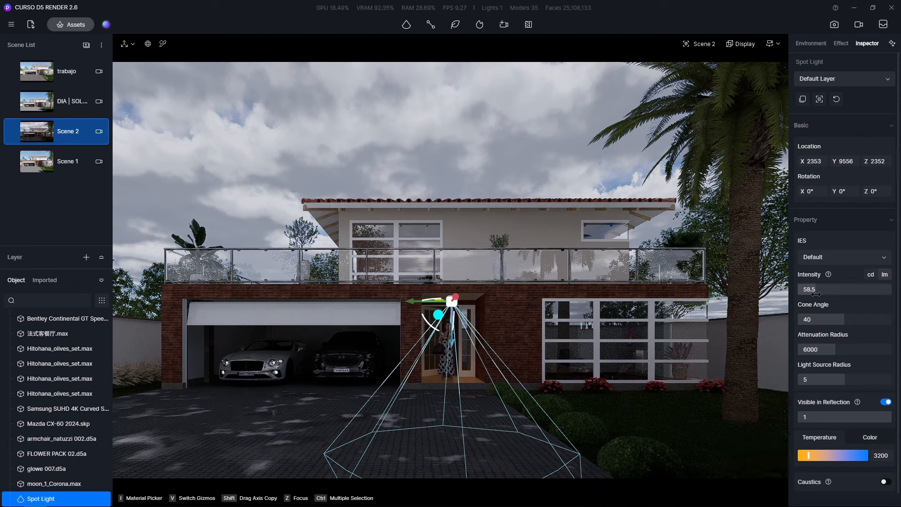
{"action": "left_click_drag", "start_coordinate": [819, 294], "coordinate": [830, 293]}
{"action": "left_click", "coordinate": [807, 286]}
{"action": "type", "text": "15"}
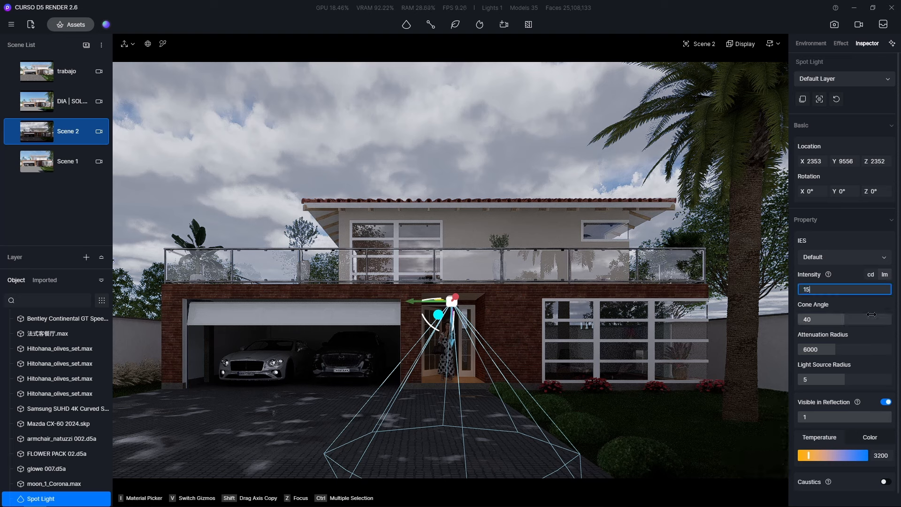
{"action": "type", "text": "0"}
{"action": "key", "text": "Return"}
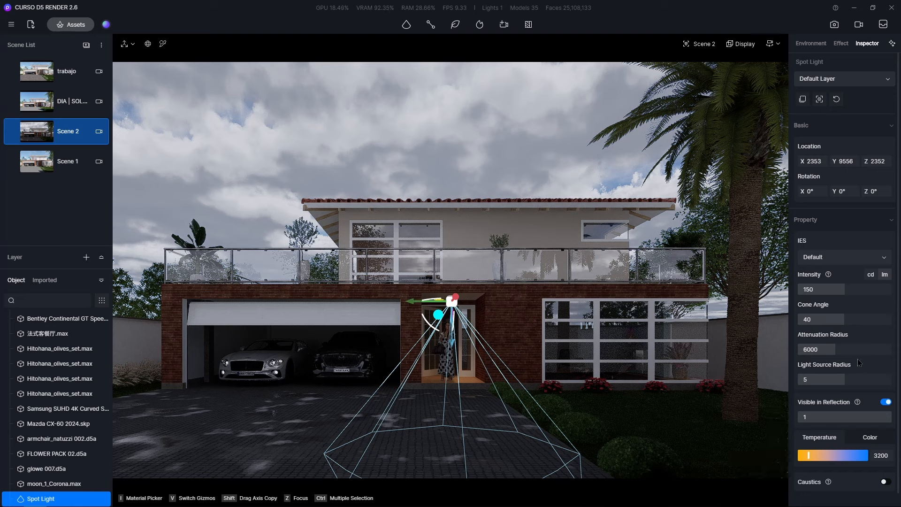
- Check the porch spotlight's effect on the entrance with the light deselected and bring up the viewport display options
{"action": "left_click", "coordinate": [468, 143]}
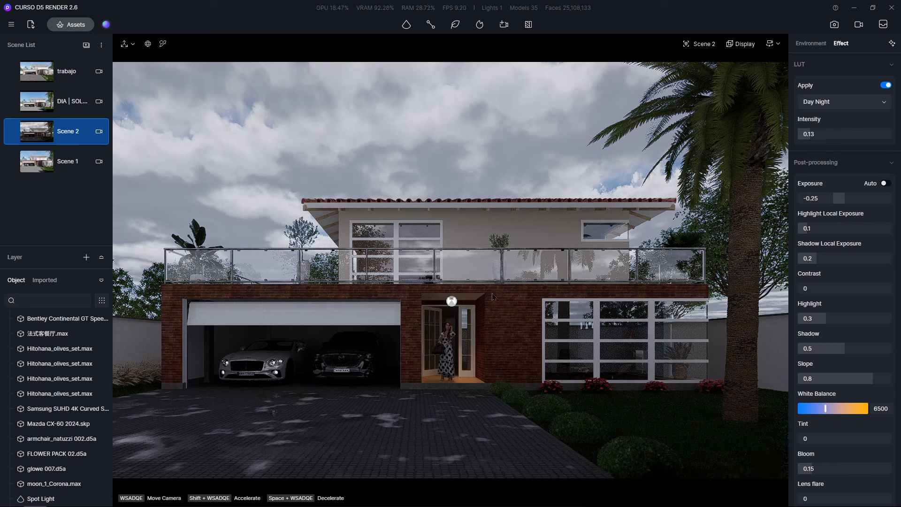
{"action": "left_click", "coordinate": [452, 302]}
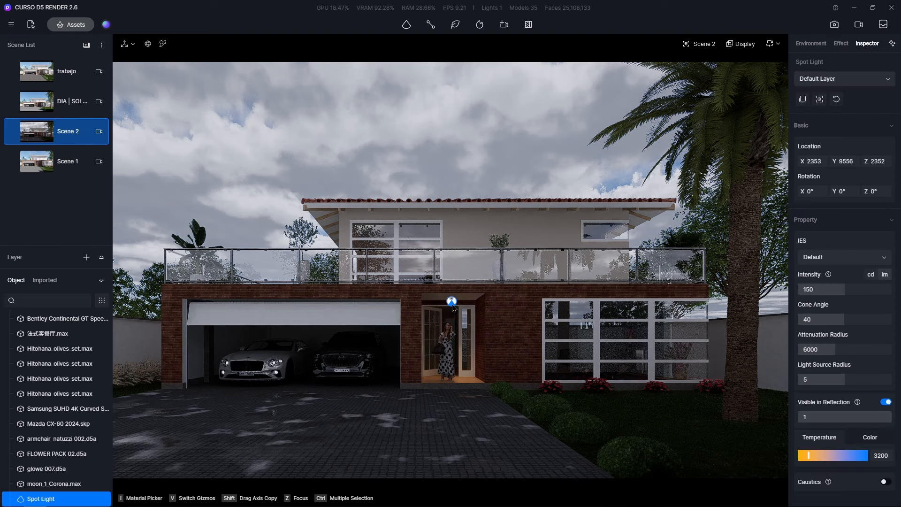
{"action": "left_click", "coordinate": [438, 142]}
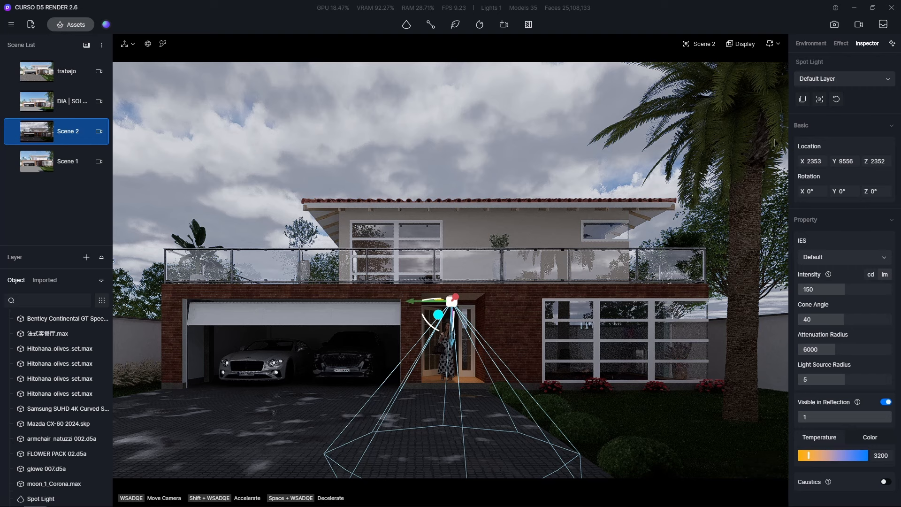
{"action": "left_click", "coordinate": [740, 44]}
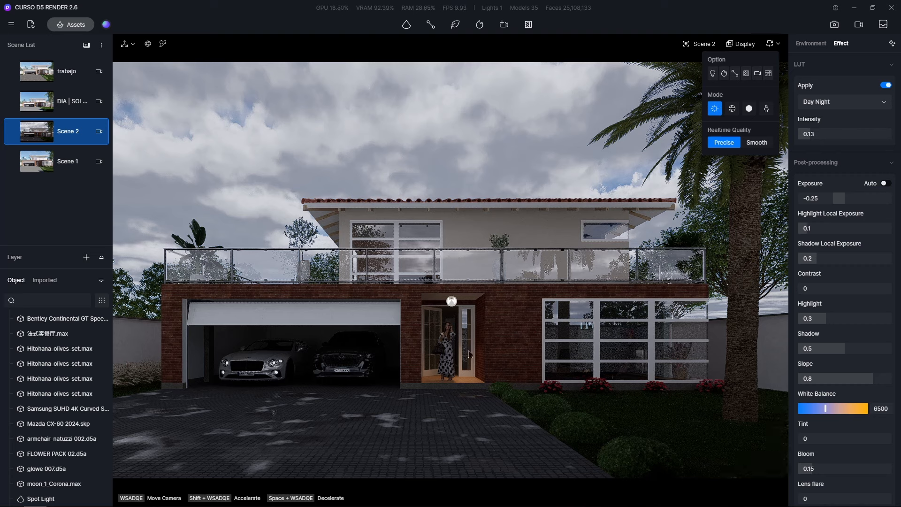
- Raise the porch spotlight's intensity to 200 lm
{"action": "left_click", "coordinate": [452, 302]}
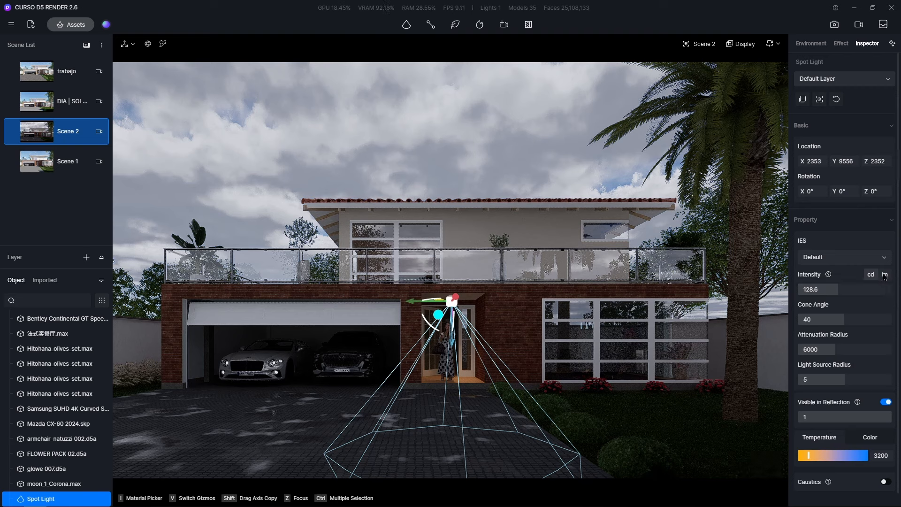
{"action": "left_click", "coordinate": [823, 292]}
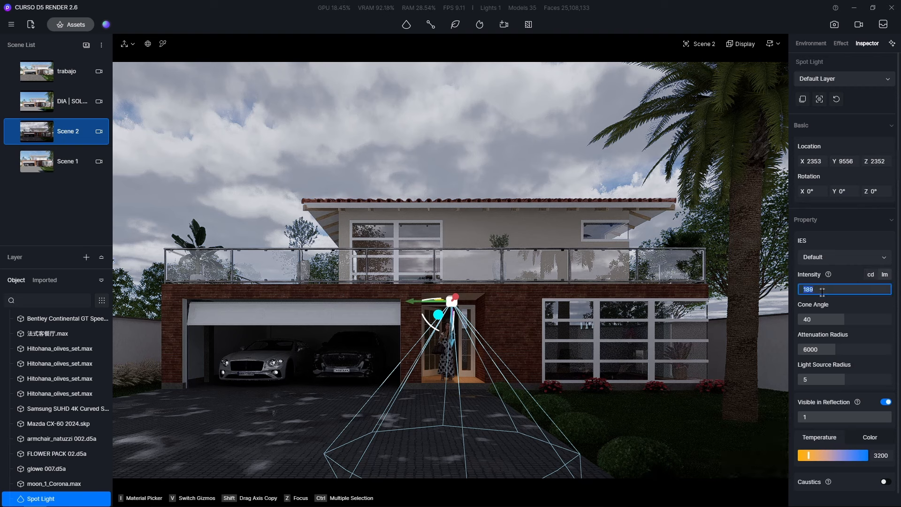
{"action": "type", "text": "200"}
{"action": "key", "text": "Return"}
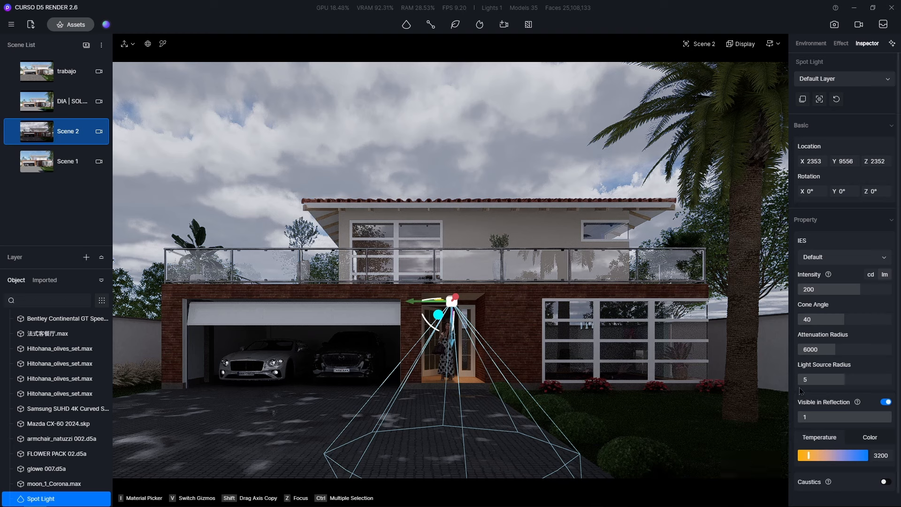
- Set the porch spotlight's attenuation radius to 10000
{"action": "left_click", "coordinate": [810, 350]}
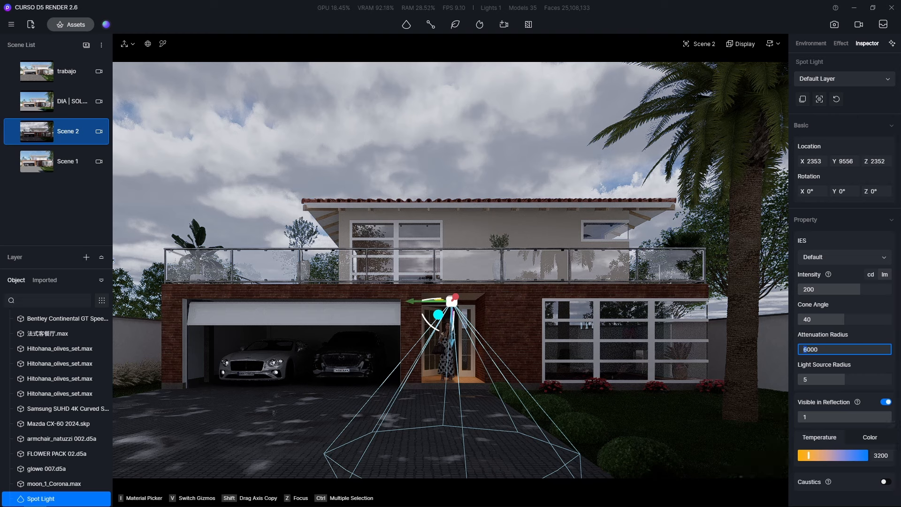
{"action": "key", "text": "Return"}
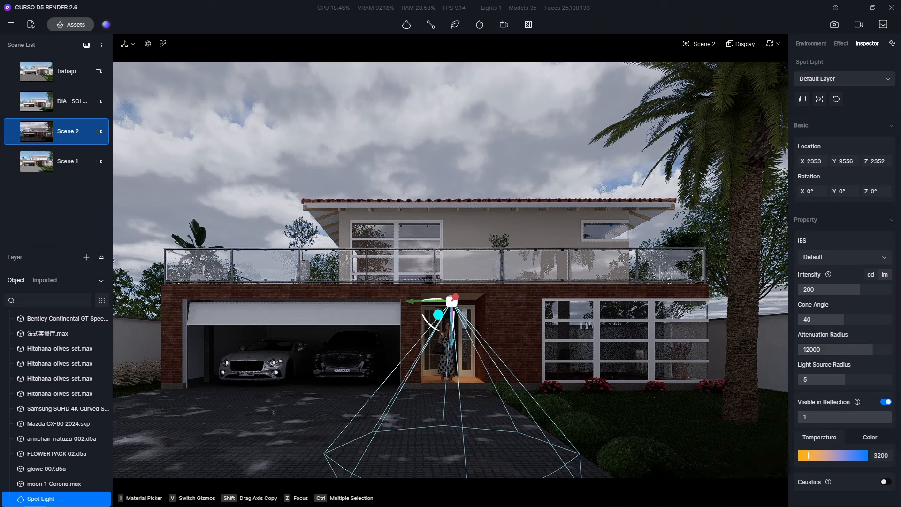
{"action": "left_click", "coordinate": [810, 350]}
{"action": "left_click", "coordinate": [809, 348]}
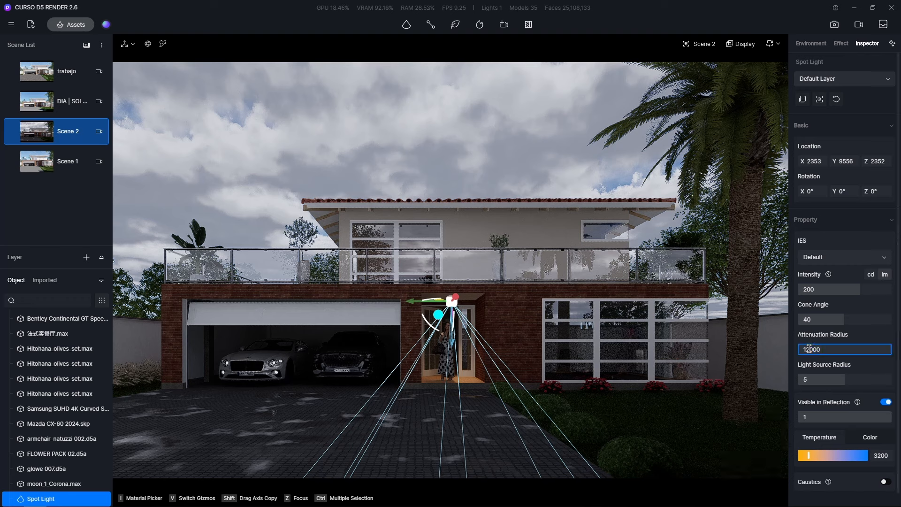
{"action": "left_click_drag", "start_coordinate": [807, 349], "coordinate": [810, 349]}
{"action": "type", "text": "0"}
{"action": "key", "text": "Return"}
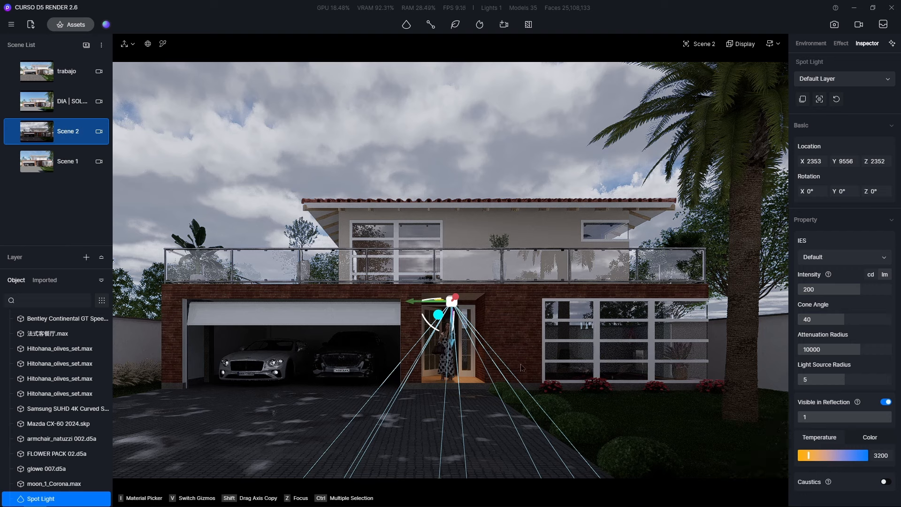
- Add a strip light at the top of the garage door opening, working from the trabajo scene
{"action": "left_click", "coordinate": [406, 28]}
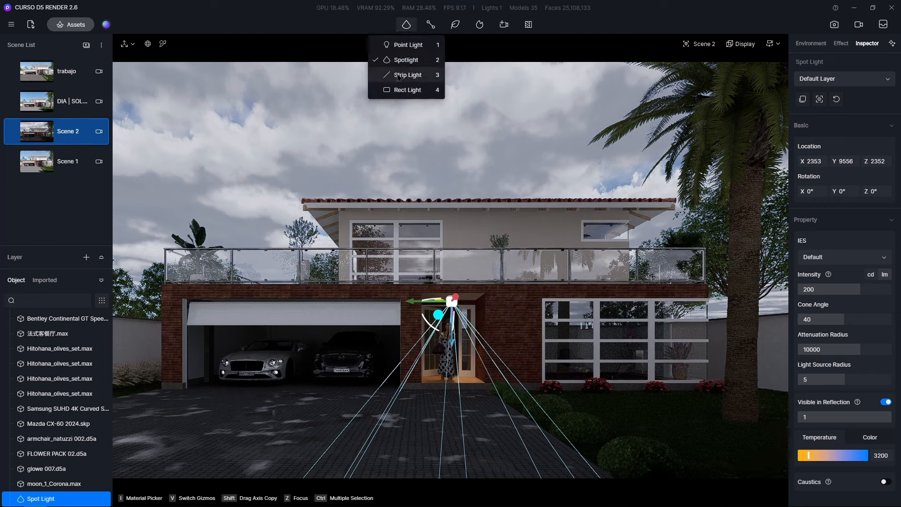
{"action": "left_click", "coordinate": [401, 78]}
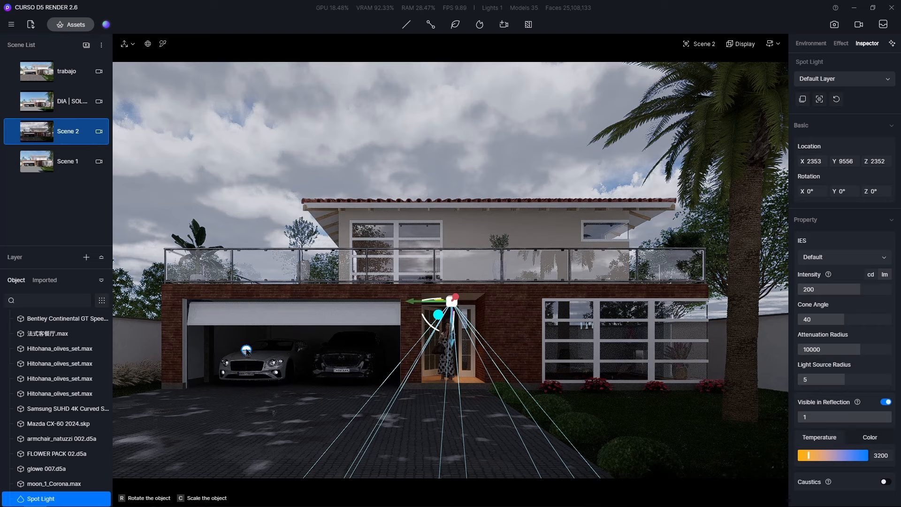
{"action": "left_click", "coordinate": [63, 71]}
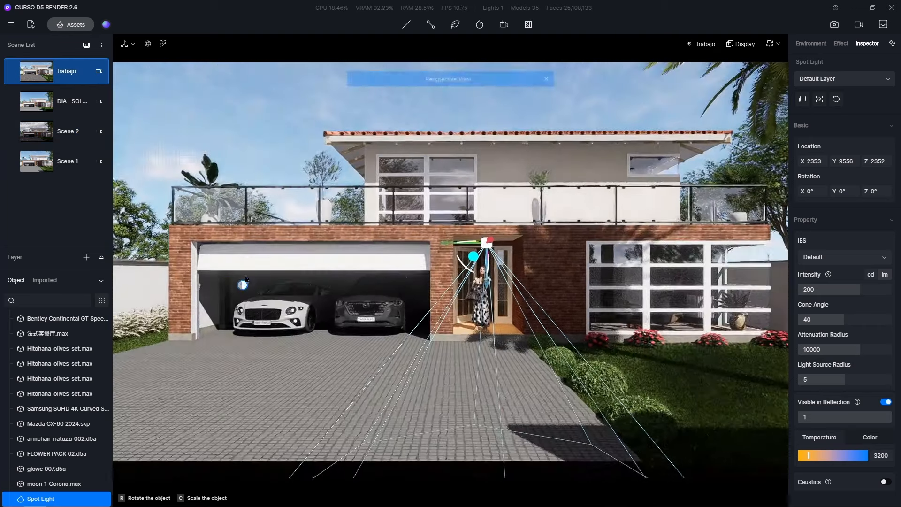
{"action": "scroll", "coordinate": [260, 263], "scroll_direction": "up", "scroll_amount": 6}
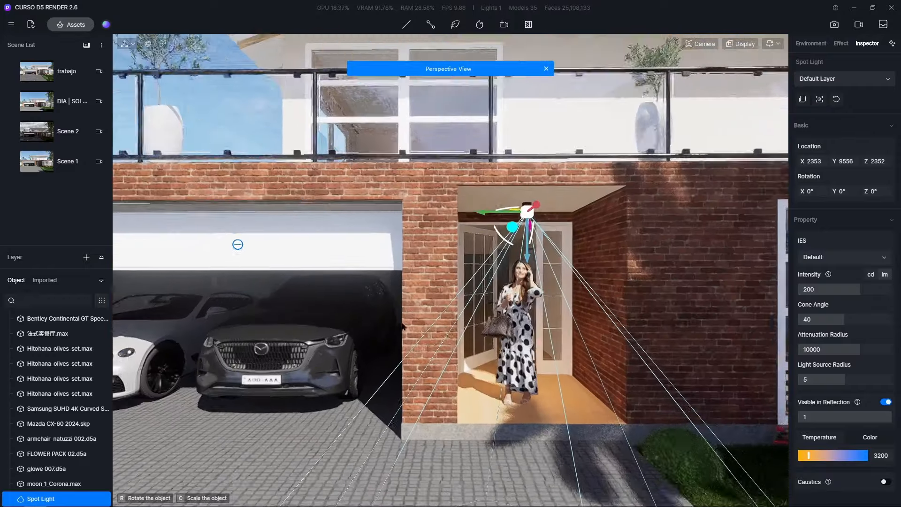
{"action": "right_click_drag", "start_coordinate": [403, 324], "coordinate": [436, 327]}
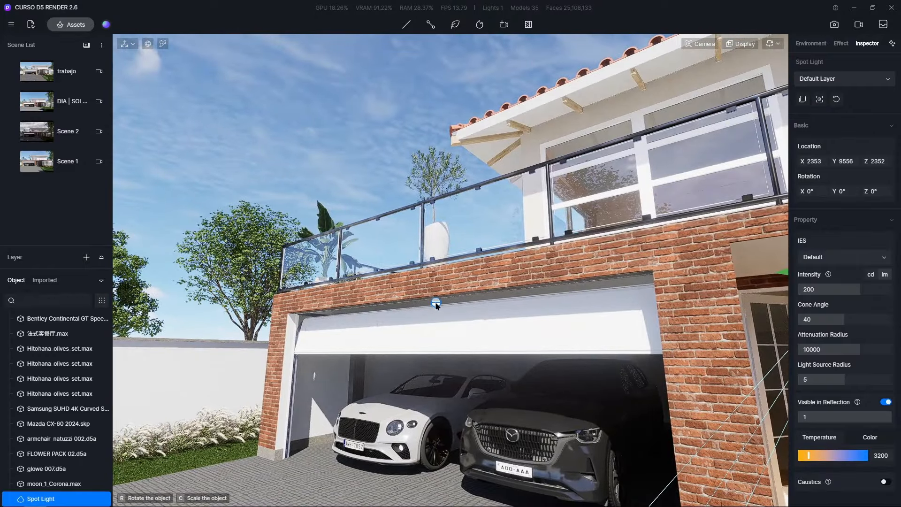
{"action": "left_click", "coordinate": [435, 304]}
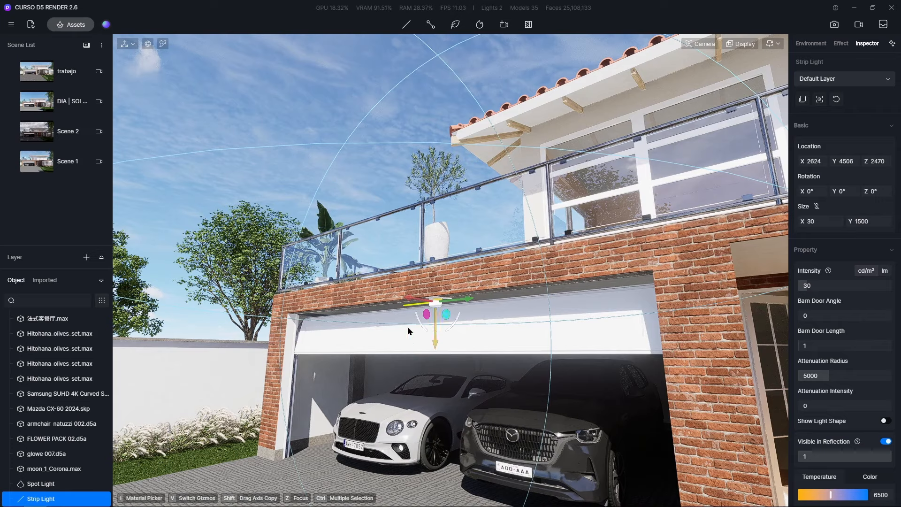
- Move the strip light along the X axis to about 1885, out from the garage door to beneath the brick lintel
{"action": "scroll", "coordinate": [406, 332], "scroll_direction": "up", "scroll_amount": 2}
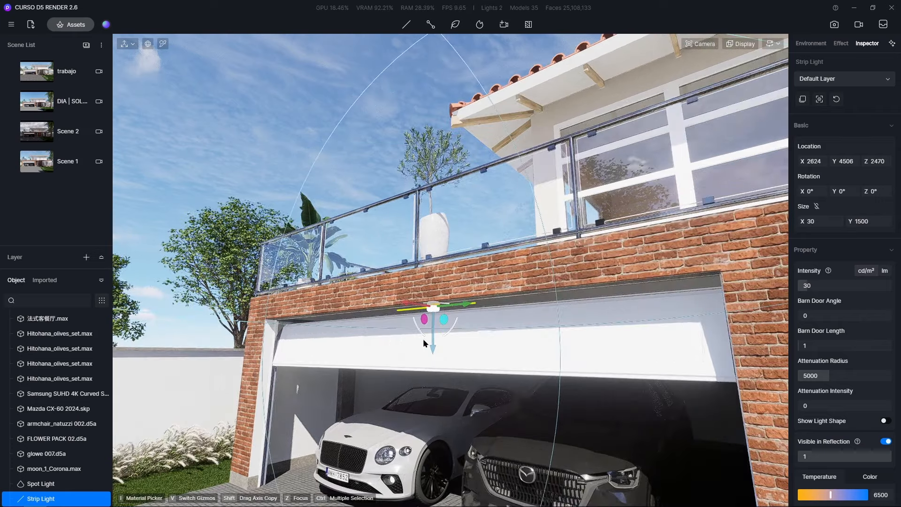
{"action": "scroll", "coordinate": [423, 339], "scroll_direction": "up", "scroll_amount": 2}
{"action": "mouse_move", "coordinate": [446, 373]}
{"action": "right_mouse_down"}
{"action": "mouse_move", "coordinate": [405, 188]}
{"action": "mouse_move", "coordinate": [437, 380]}
{"action": "right_mouse_up"}
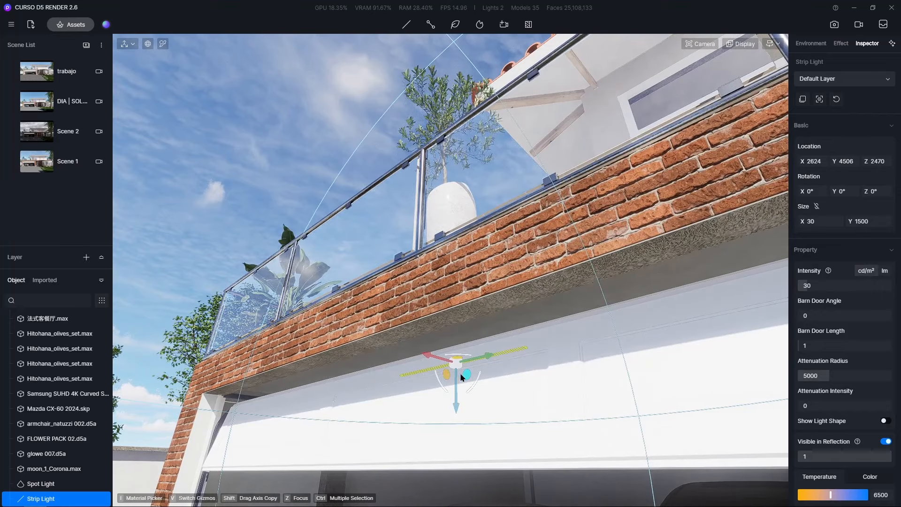
{"action": "right_click_drag", "start_coordinate": [447, 375], "coordinate": [463, 377]}
{"action": "left_click_drag", "start_coordinate": [418, 361], "coordinate": [337, 341]}
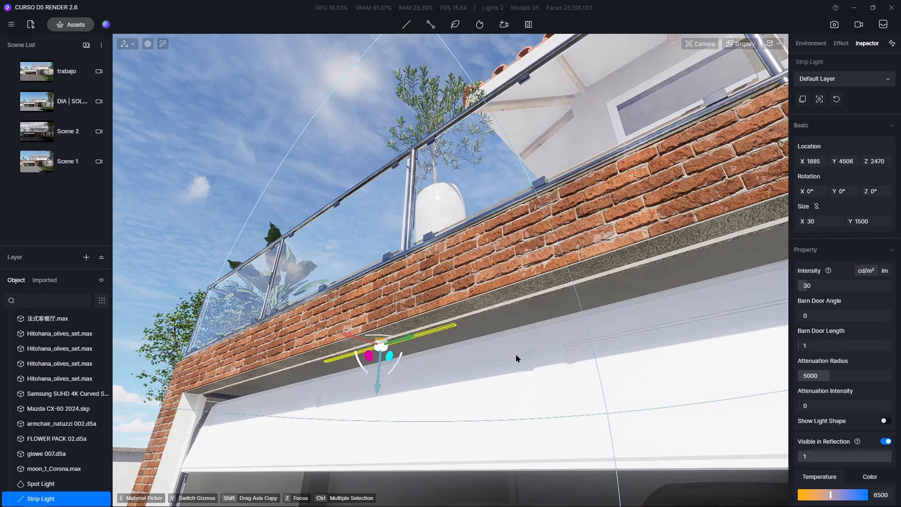
- Lengthen the garage strip light by setting its Y size to 3000
{"action": "scroll", "coordinate": [833, 310], "scroll_direction": "down", "scroll_amount": 2}
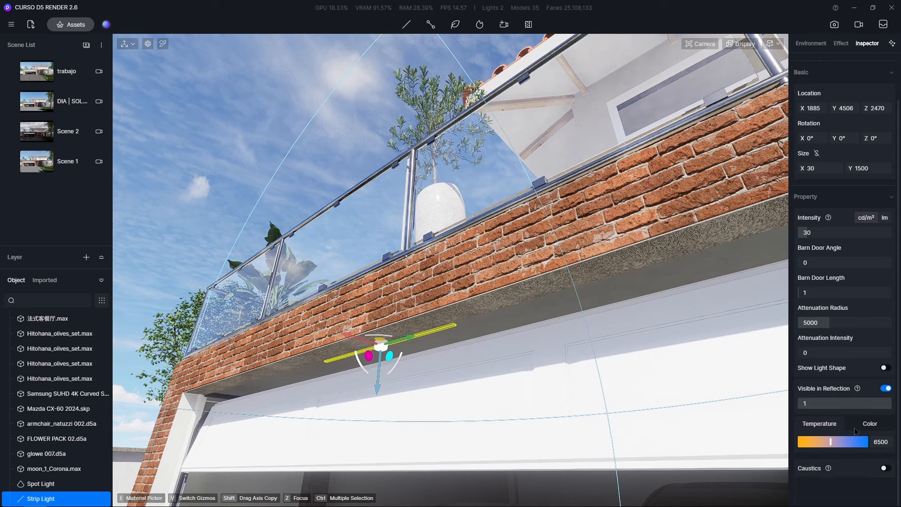
{"action": "scroll", "coordinate": [834, 301], "scroll_direction": "up", "scroll_amount": 2}
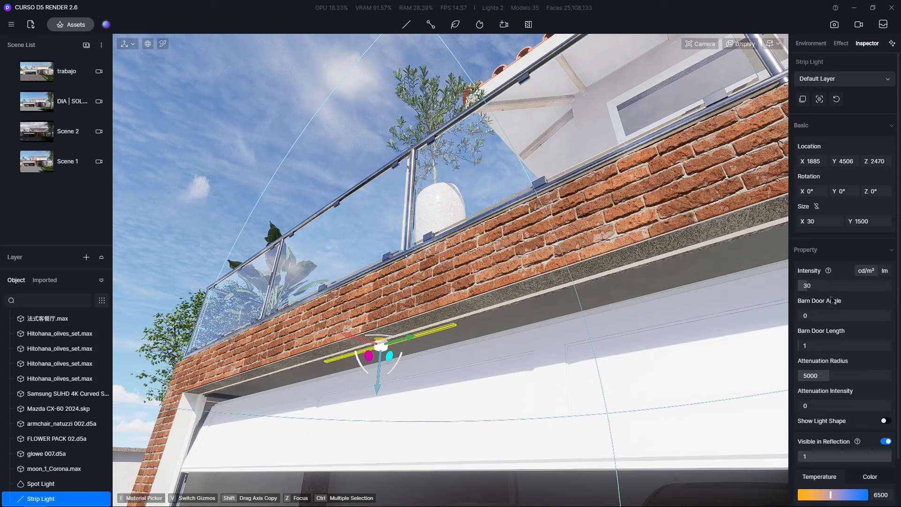
{"action": "left_click", "coordinate": [864, 221]}
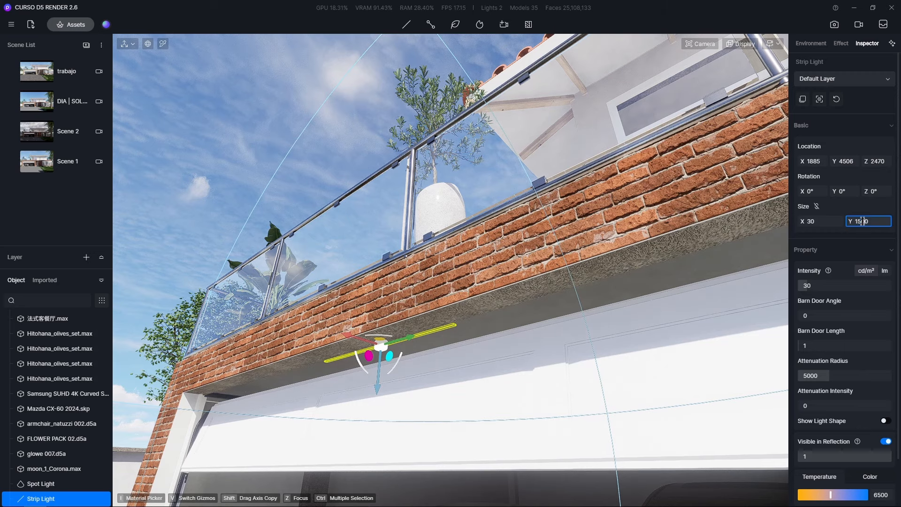
{"action": "left_click_drag", "start_coordinate": [862, 221], "coordinate": [838, 221]}
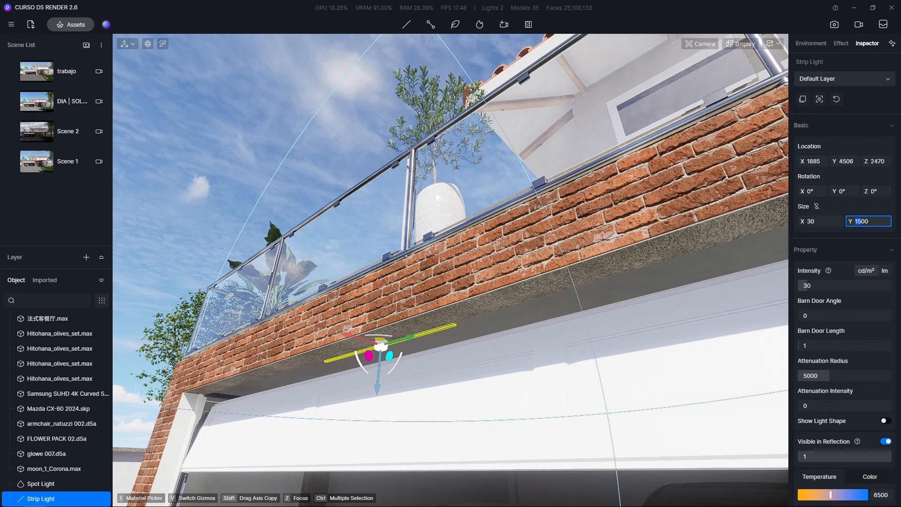
{"action": "type", "text": "30"}
{"action": "key", "text": "Return"}
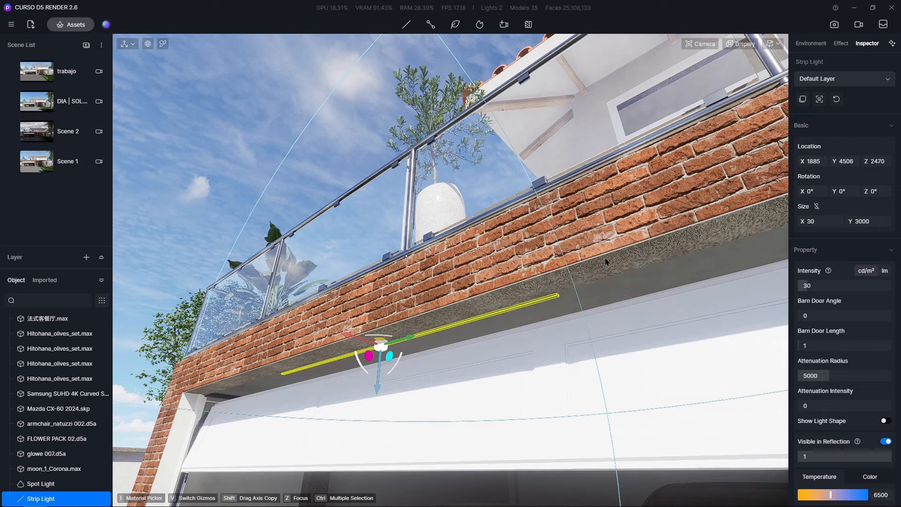
- Set the garage strip light's Y size to 6000 and move it along the Y axis to about 4852
{"action": "left_click", "coordinate": [862, 221]}
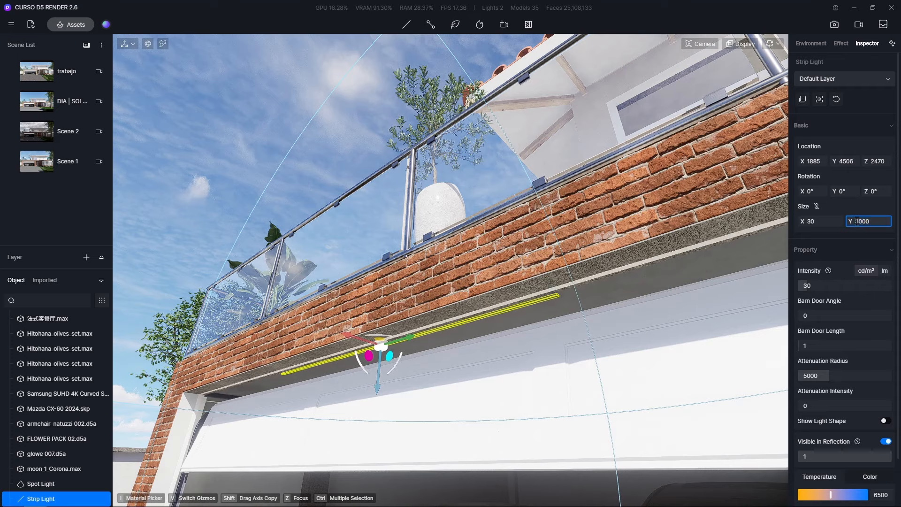
{"action": "key", "text": "BackSpace"}
{"action": "type", "text": "6"}
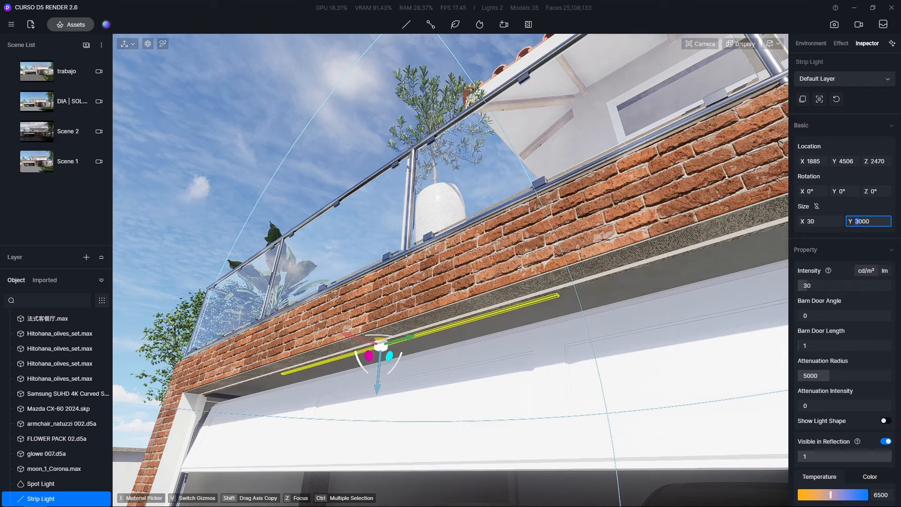
{"action": "key", "text": "Return"}
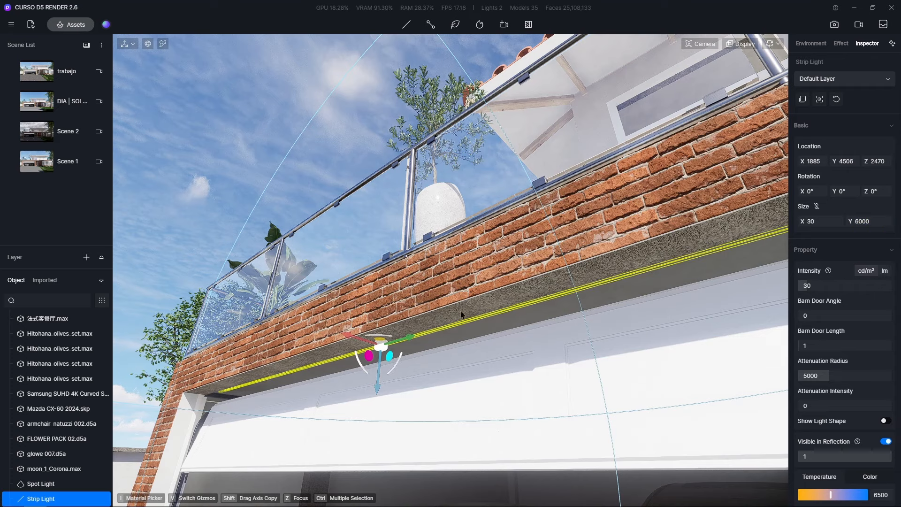
{"action": "scroll", "coordinate": [513, 345], "scroll_direction": "down", "scroll_amount": 2}
{"action": "right_click_drag", "start_coordinate": [512, 348], "coordinate": [714, 438]}
{"action": "scroll", "coordinate": [713, 438], "scroll_direction": "down", "scroll_amount": 3}
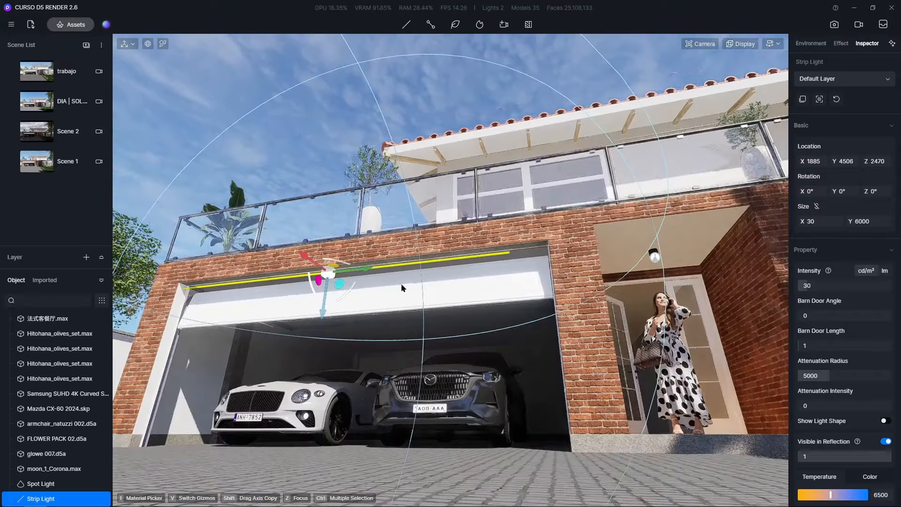
{"action": "left_click_drag", "start_coordinate": [369, 271], "coordinate": [388, 268]}
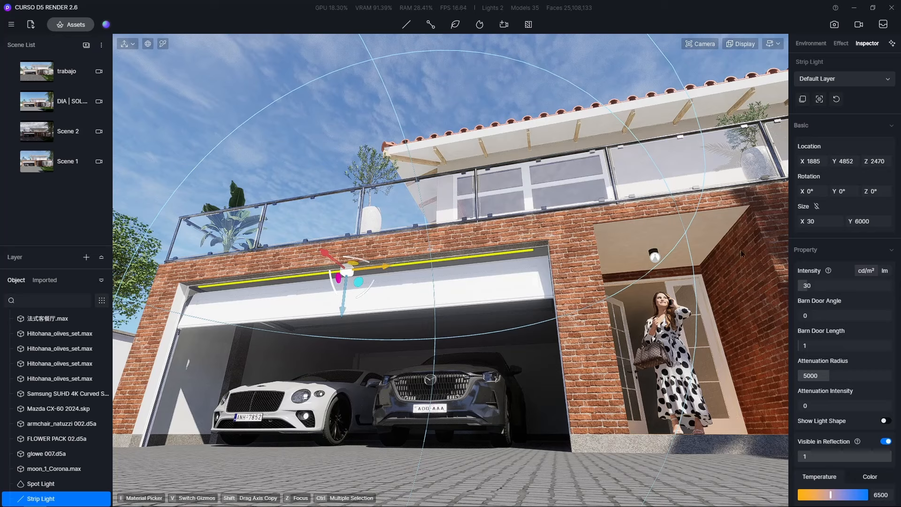
- Extend the garage strip light's Y size to 6500 and shift it along the Y axis to about 4812 to span the door opening
{"action": "left_click", "coordinate": [860, 219]}
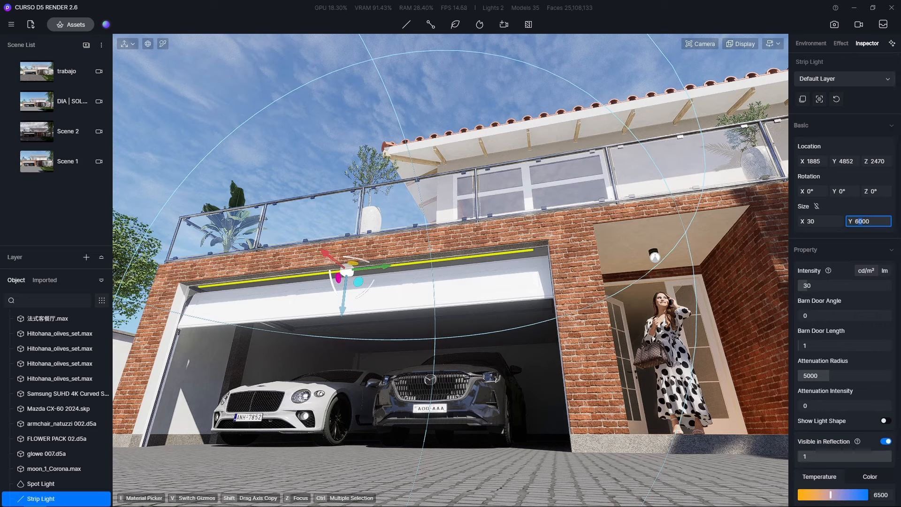
{"action": "type", "text": "5"}
{"action": "key", "text": "Return"}
{"action": "left_click_drag", "start_coordinate": [389, 268], "coordinate": [386, 268]}
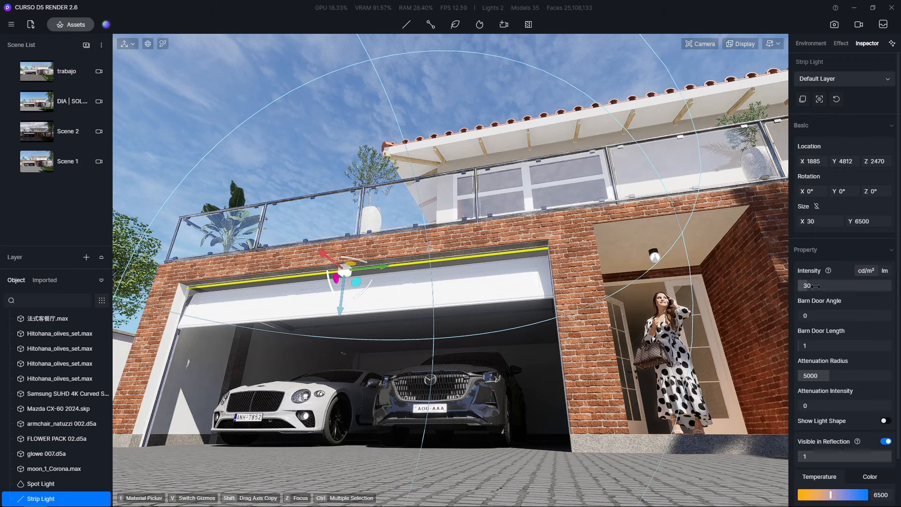
- Set the garage strip light's intensity to 100 and its color temperature to 10500
{"action": "mouse_move", "coordinate": [816, 286]}
{"action": "left_mouse_down"}
{"action": "mouse_move", "coordinate": [827, 285]}
{"action": "mouse_move", "coordinate": [800, 287]}
{"action": "left_mouse_up"}
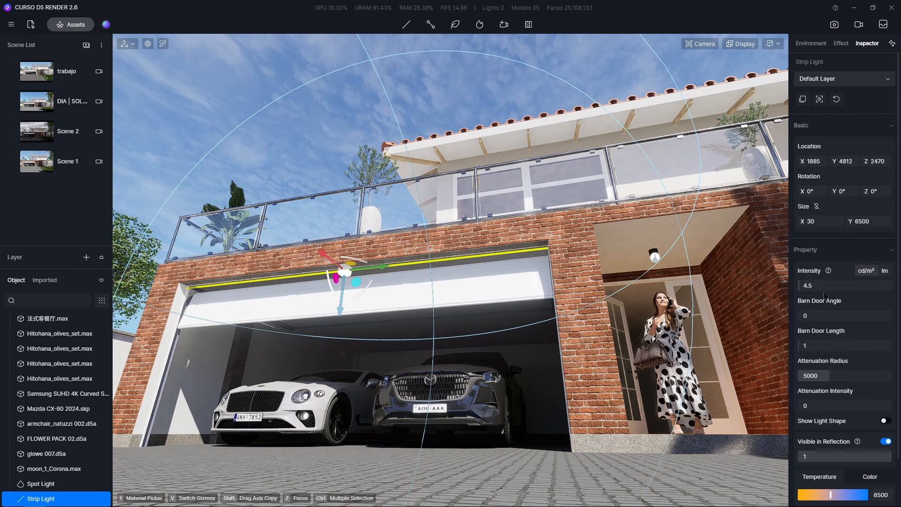
{"action": "left_click", "coordinate": [824, 286]}
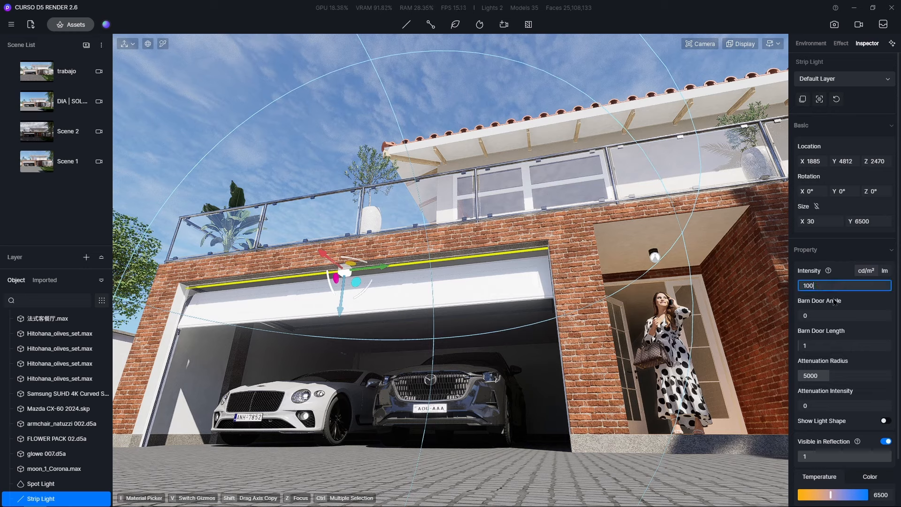
{"action": "key", "text": "Return"}
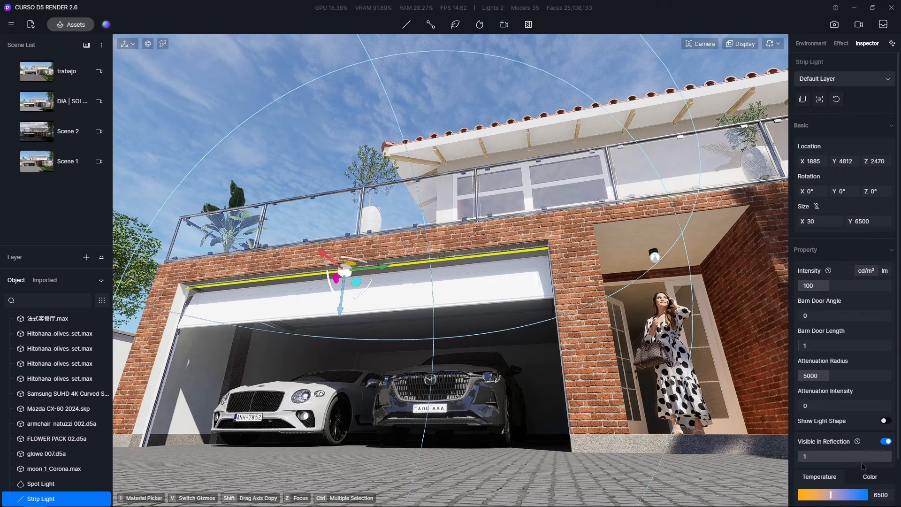
{"action": "scroll", "coordinate": [863, 461], "scroll_direction": "down", "scroll_amount": 1}
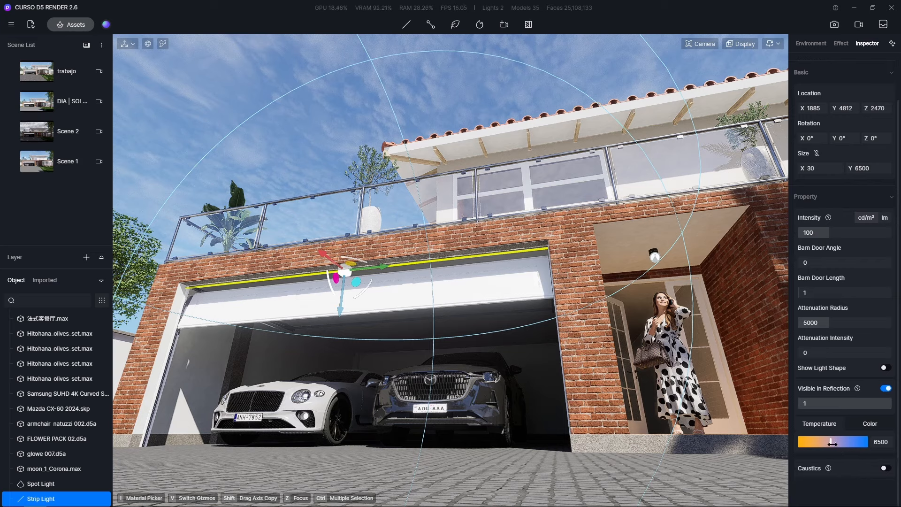
{"action": "left_click_drag", "start_coordinate": [833, 444], "coordinate": [857, 444]}
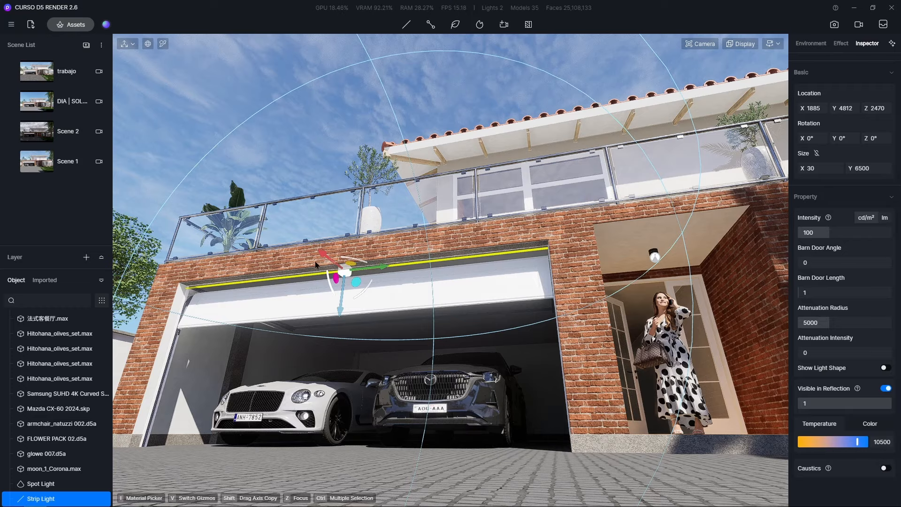
- Switch to Scene 2 to adjust the garage strip light in the overcast view
{"action": "left_click", "coordinate": [66, 133]}
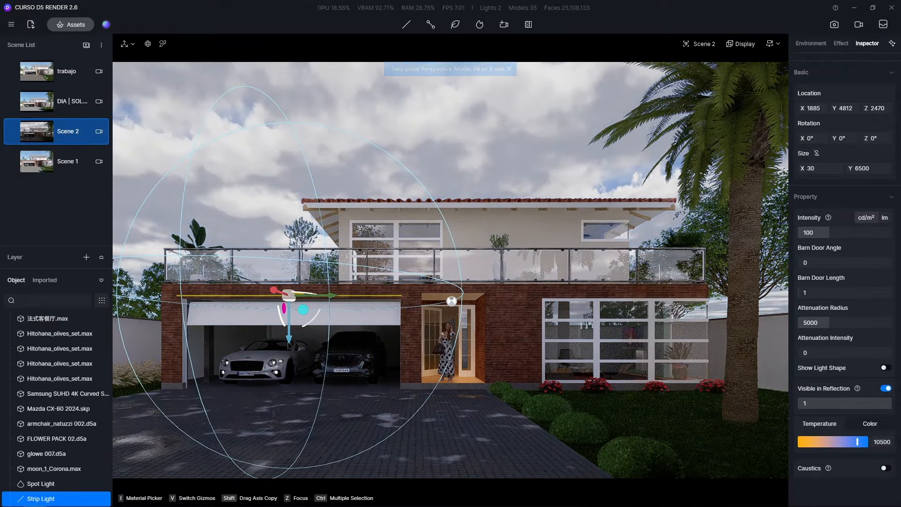
{"action": "mouse_move", "coordinate": [289, 340]}
{"action": "left_mouse_down"}
{"action": "mouse_move", "coordinate": [285, 331]}
{"action": "mouse_move", "coordinate": [293, 357]}
{"action": "left_mouse_up"}
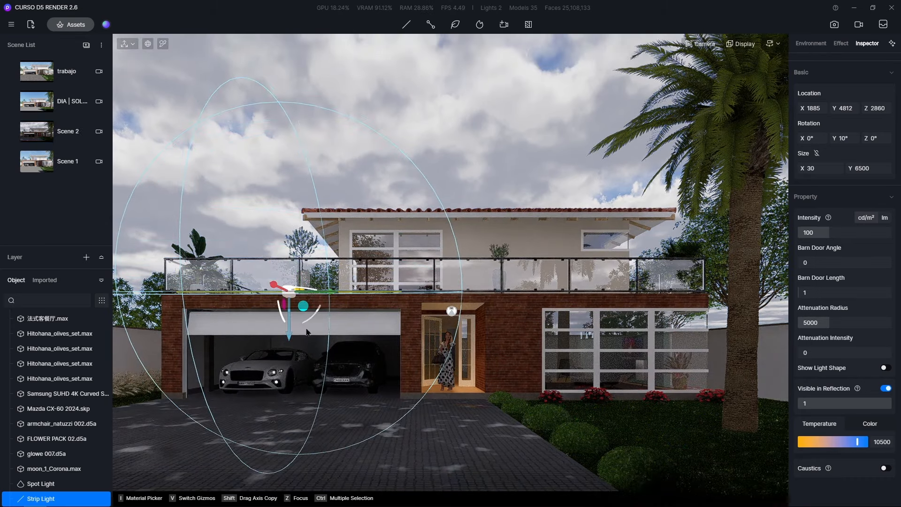
{"action": "key", "text": "Escape"}
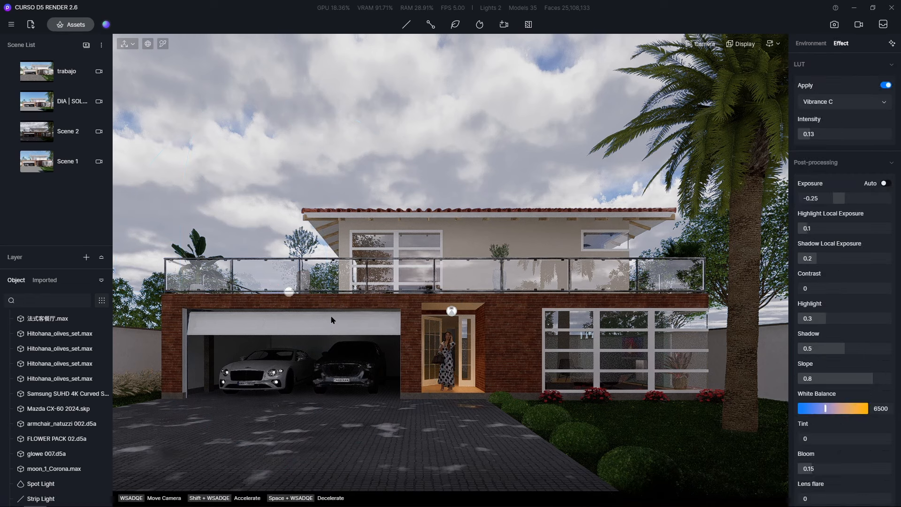
{"action": "key", "text": "ctrl+z"}
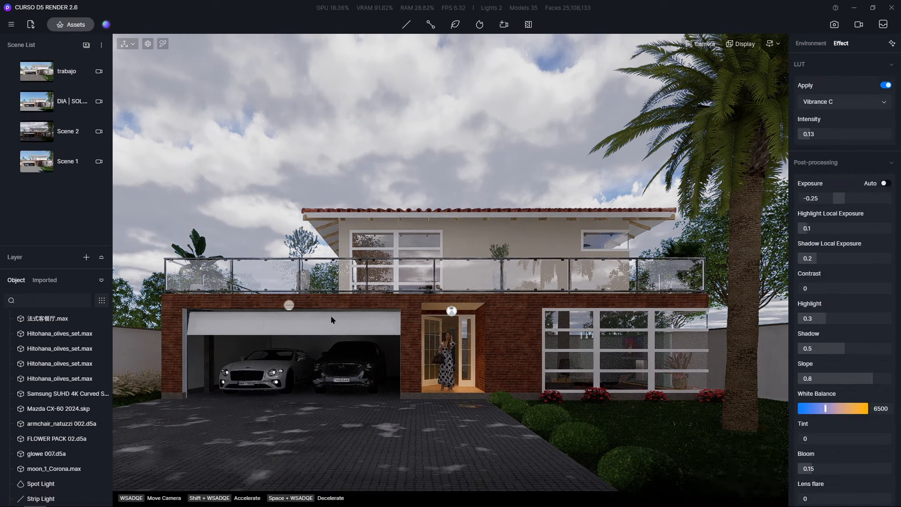
- Lower the garage strip light to about Z 2375 and move it along the X axis to about 1696
{"action": "left_click", "coordinate": [288, 306]}
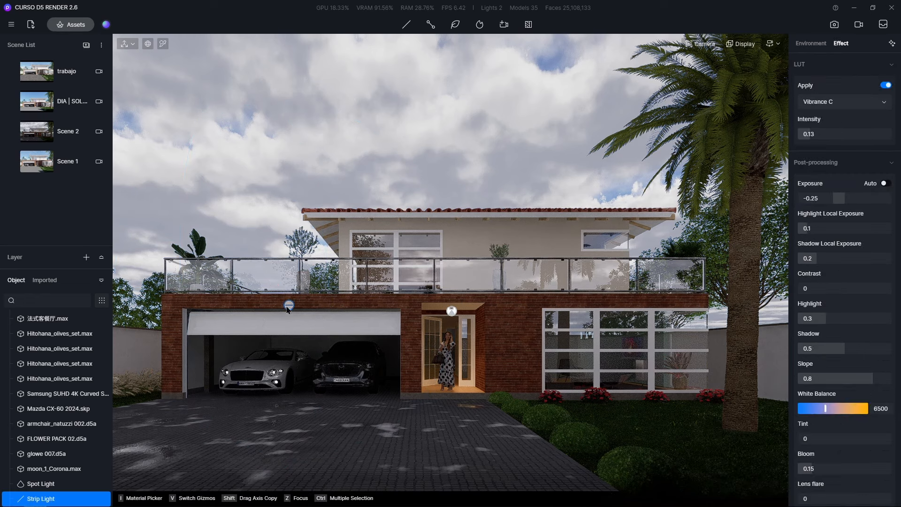
{"action": "left_click_drag", "start_coordinate": [291, 351], "coordinate": [290, 352]}
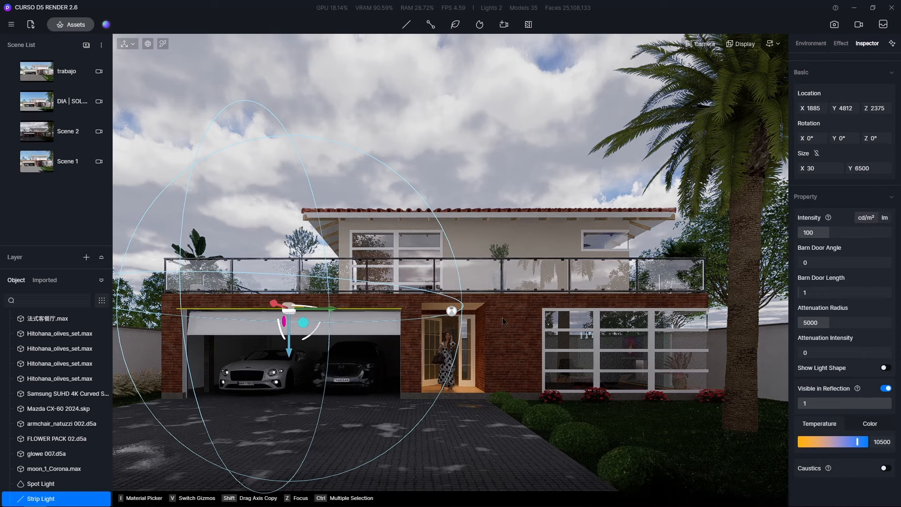
{"action": "scroll", "coordinate": [390, 356], "scroll_direction": "up", "scroll_amount": 5}
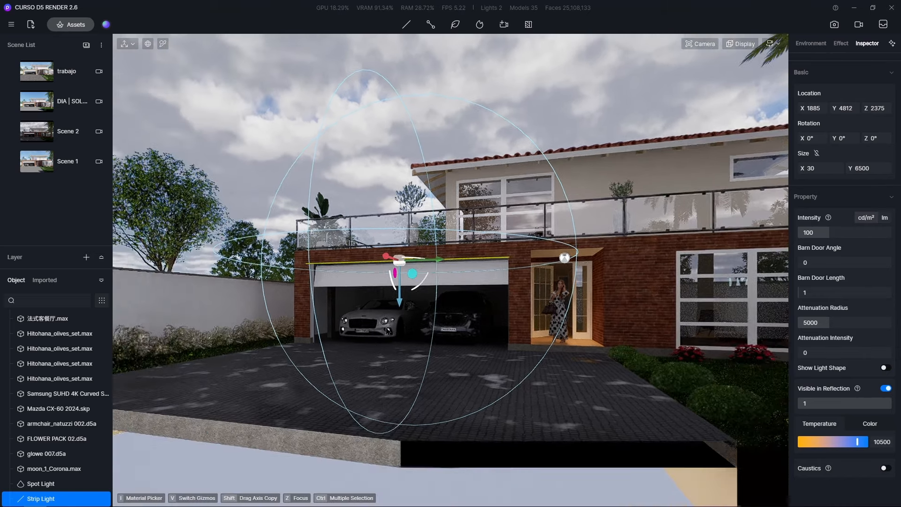
{"action": "middle_click_drag", "start_coordinate": [388, 331], "coordinate": [311, 282]}
{"action": "left_click", "coordinate": [700, 43]}
{"action": "scroll", "coordinate": [311, 238], "scroll_direction": "up", "scroll_amount": 5}
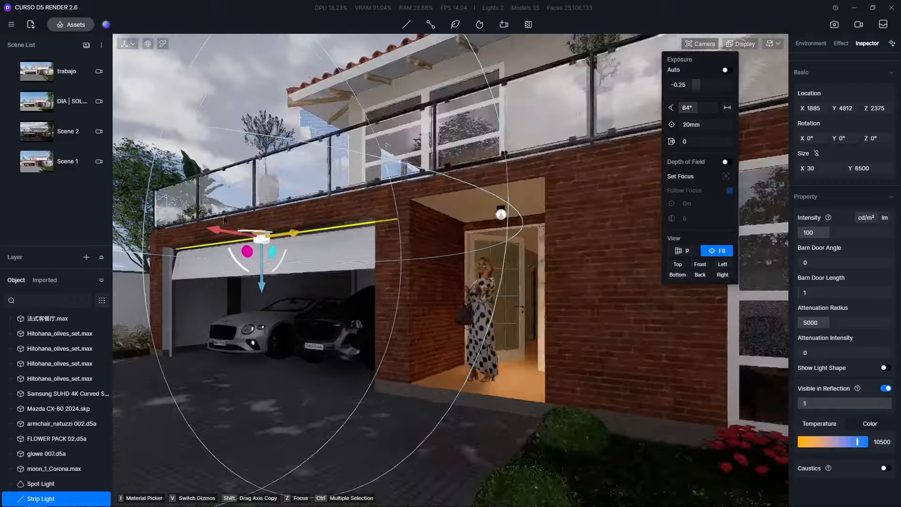
{"action": "middle_click_drag", "start_coordinate": [164, 211], "coordinate": [226, 219]}
{"action": "scroll", "coordinate": [266, 202], "scroll_direction": "up", "scroll_amount": 4}
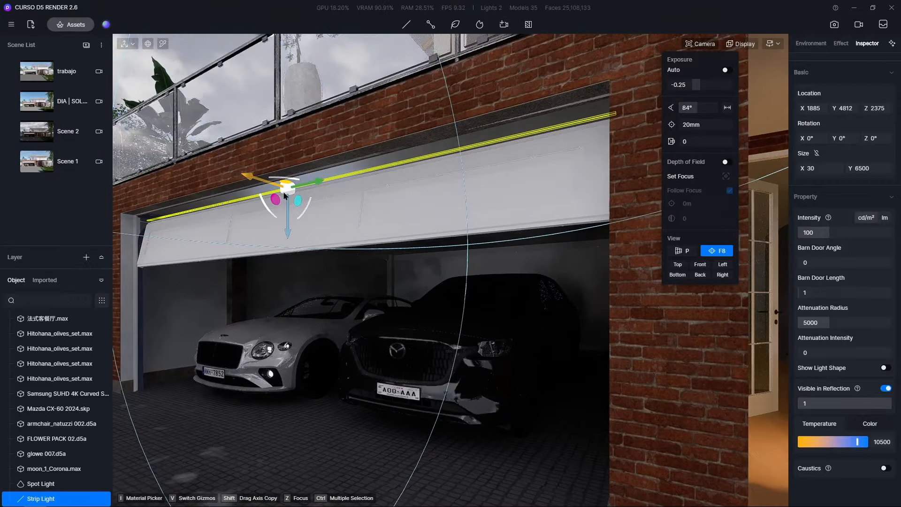
{"action": "left_click_drag", "start_coordinate": [243, 178], "coordinate": [229, 181]}
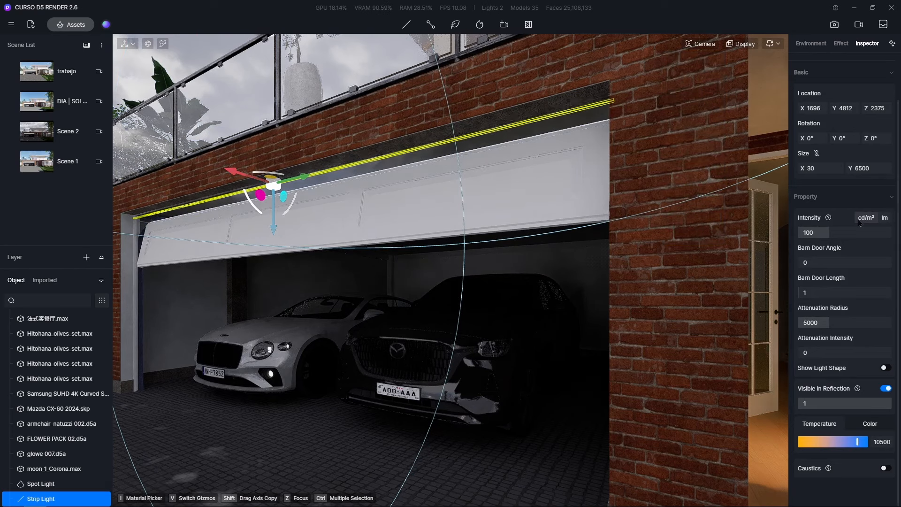
- Raise the garage strip light's intensity to 500
{"action": "left_click", "coordinate": [817, 231]}
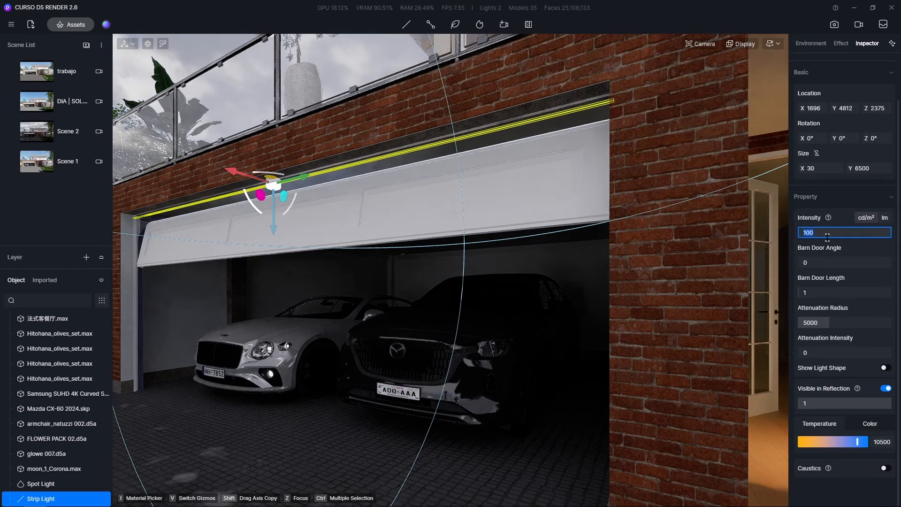
{"action": "type", "text": "500"}
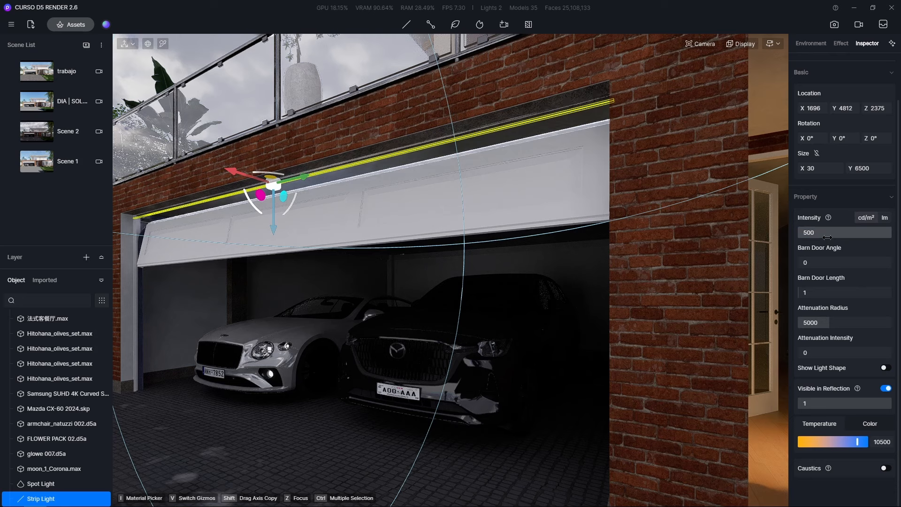
{"action": "key", "text": "Return"}
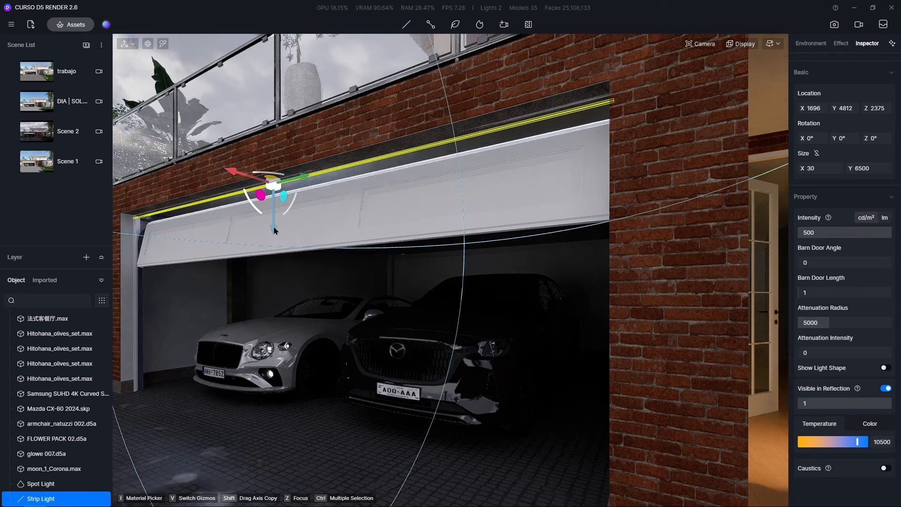